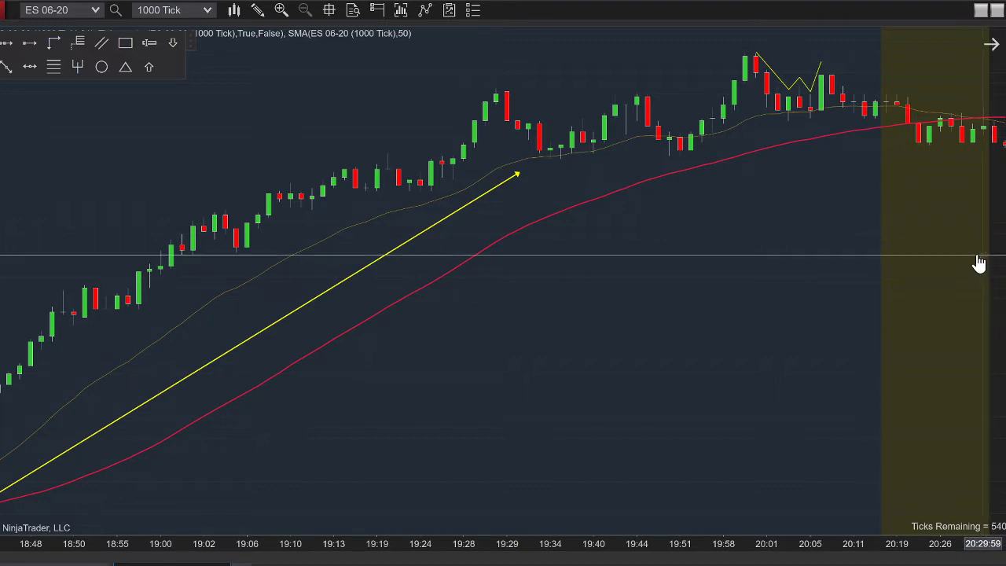
Review the ES 06-20 1000 Tick chart from the shaded 20:29 zone through the rally and its first marked pullback around 20:38.
left_click_drag(979, 265, 858, 265)
left_click_drag(935, 266, 670, 282)
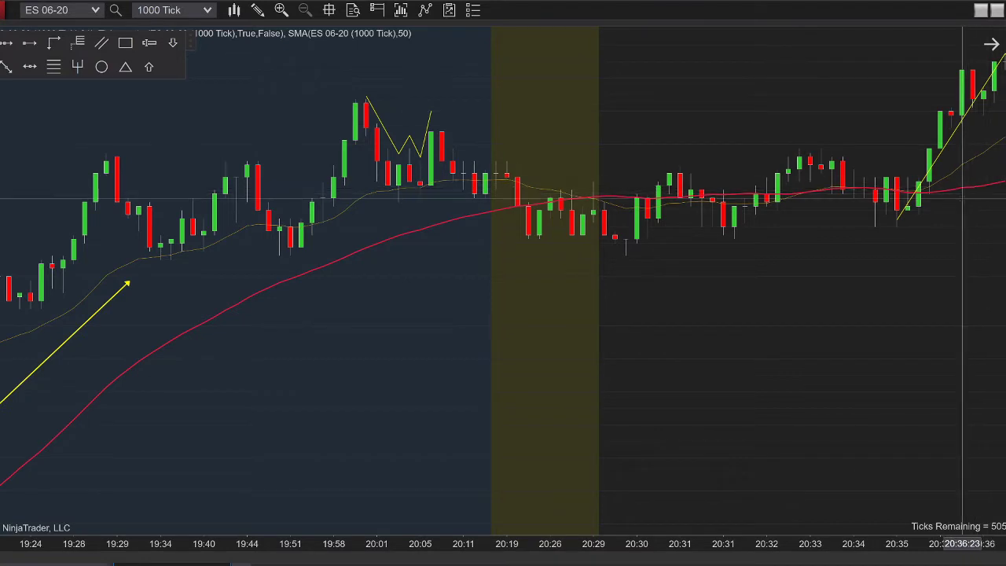
left_click_drag(963, 230, 951, 236)
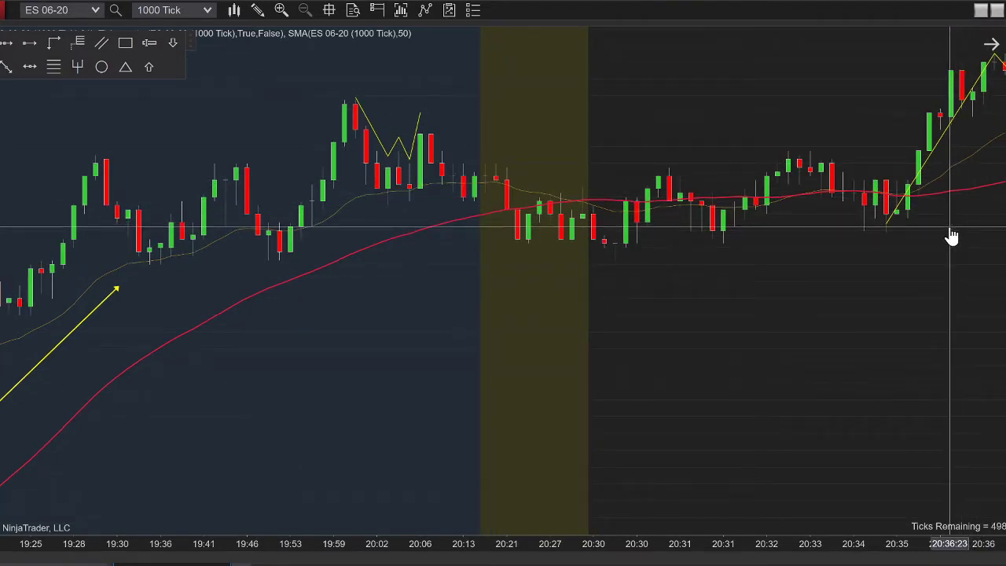
left_click_drag(951, 237, 949, 236)
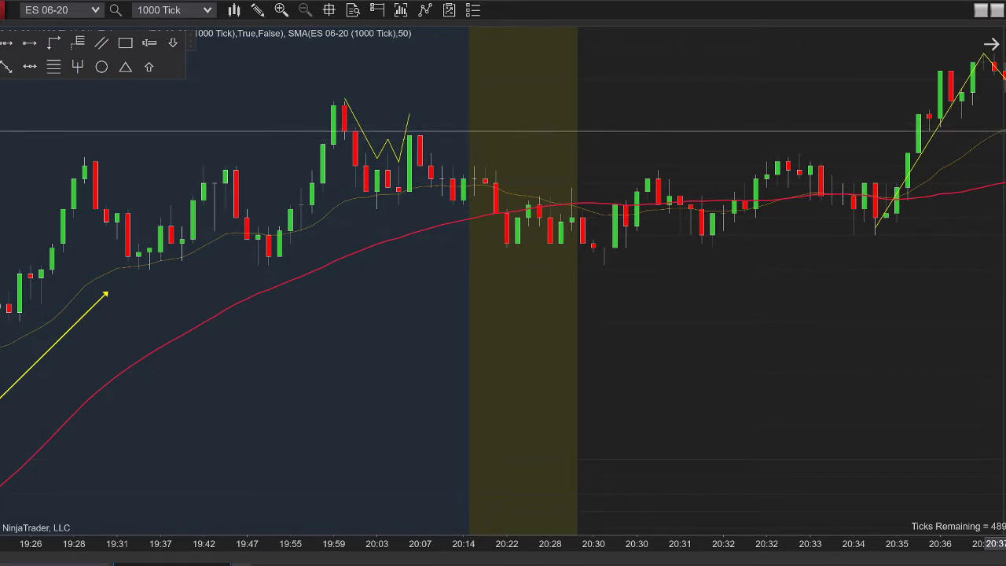
left_click_drag(982, 256, 945, 262)
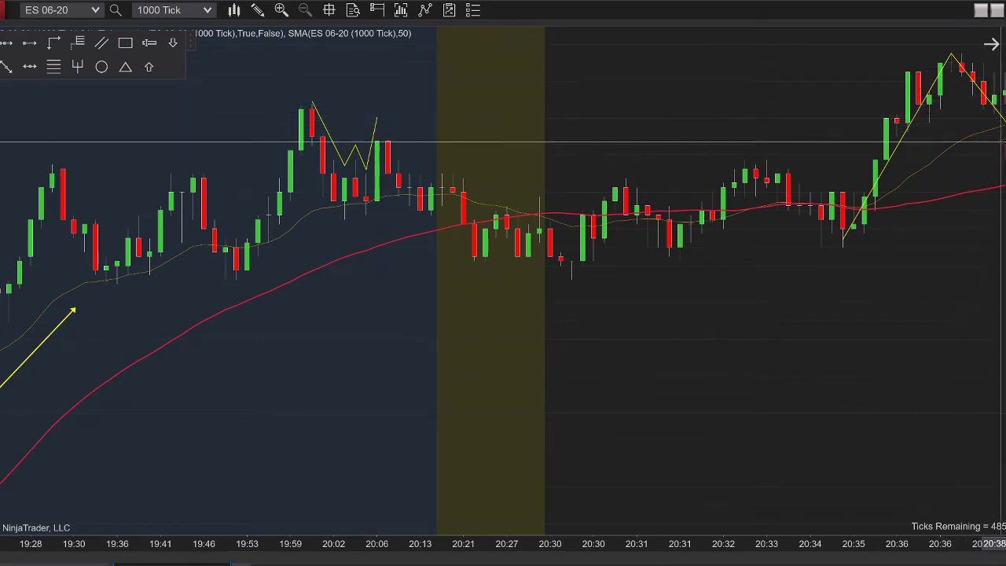
scroll(982, 153, "down", 2)
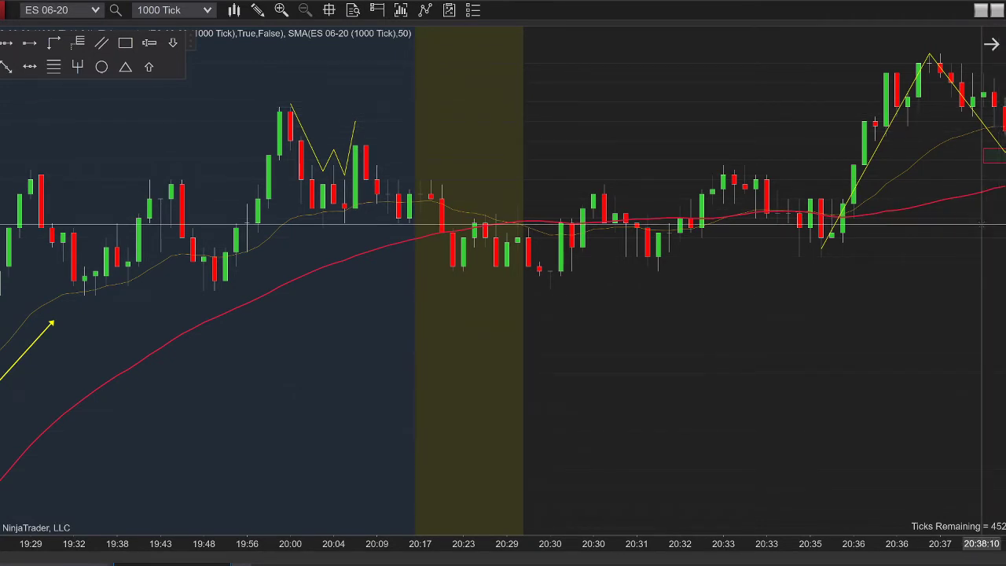
scroll(969, 231, "down", 3)
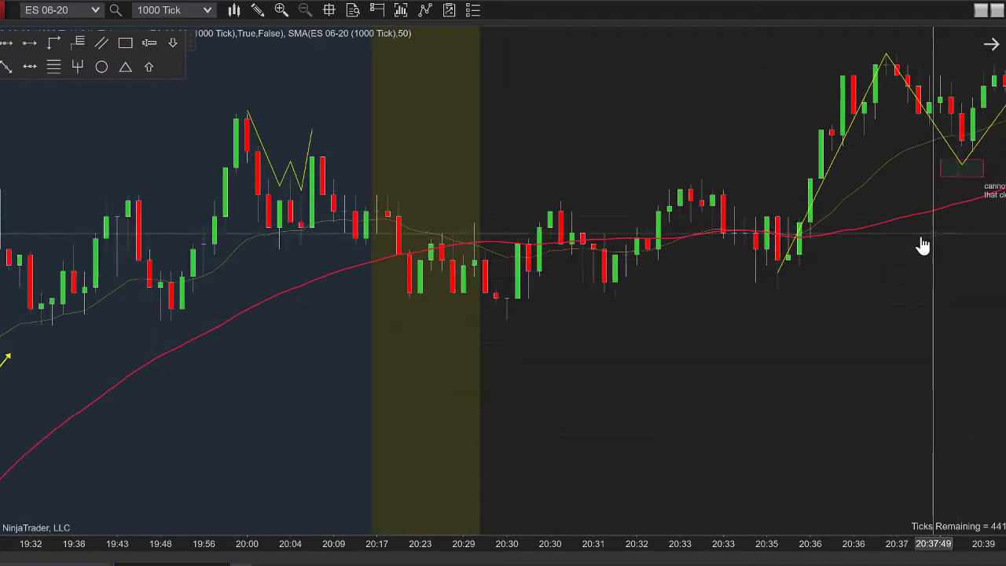
scroll(923, 246, "up", 1)
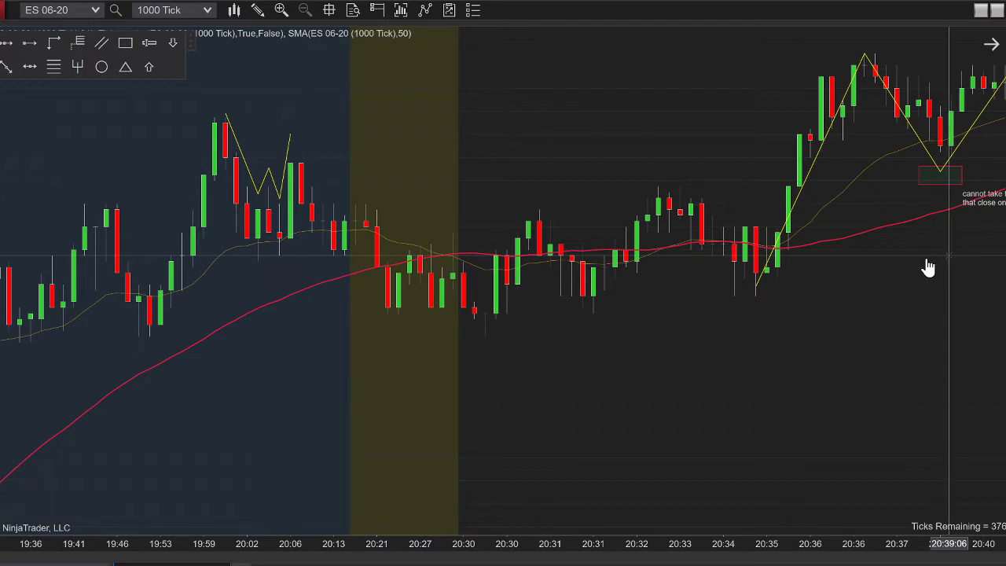
Examine the second marked pullback around 20:43 and view the properties of the white line drawn beside it.
left_click_drag(928, 265, 818, 302)
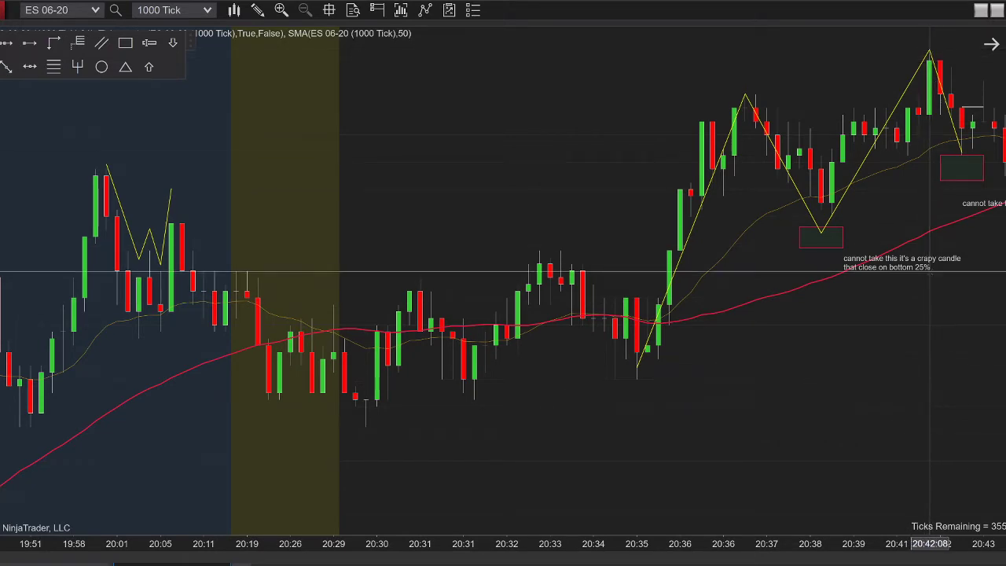
left_click_drag(929, 317, 975, 329)
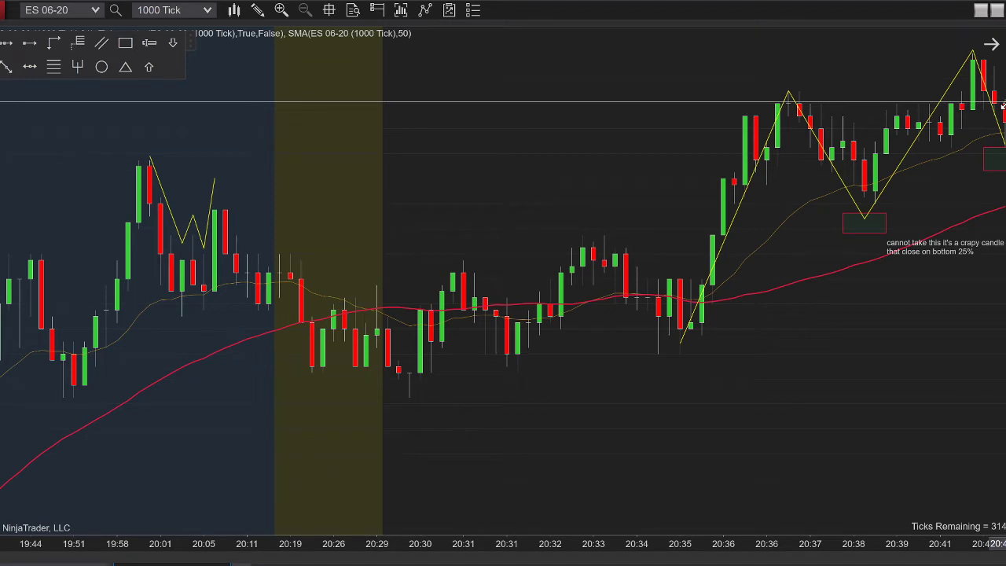
double_click(1003, 104)
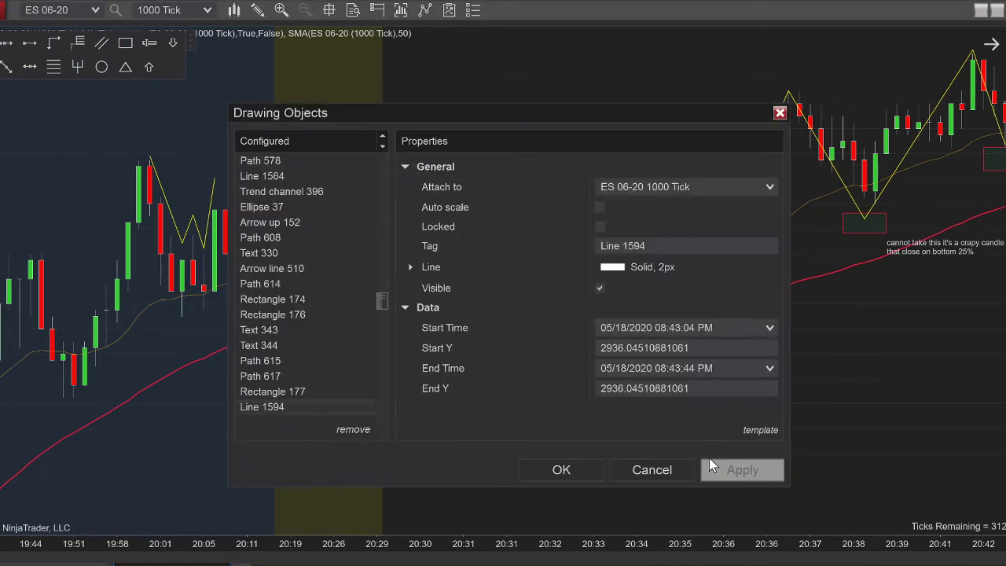
left_click(672, 469)
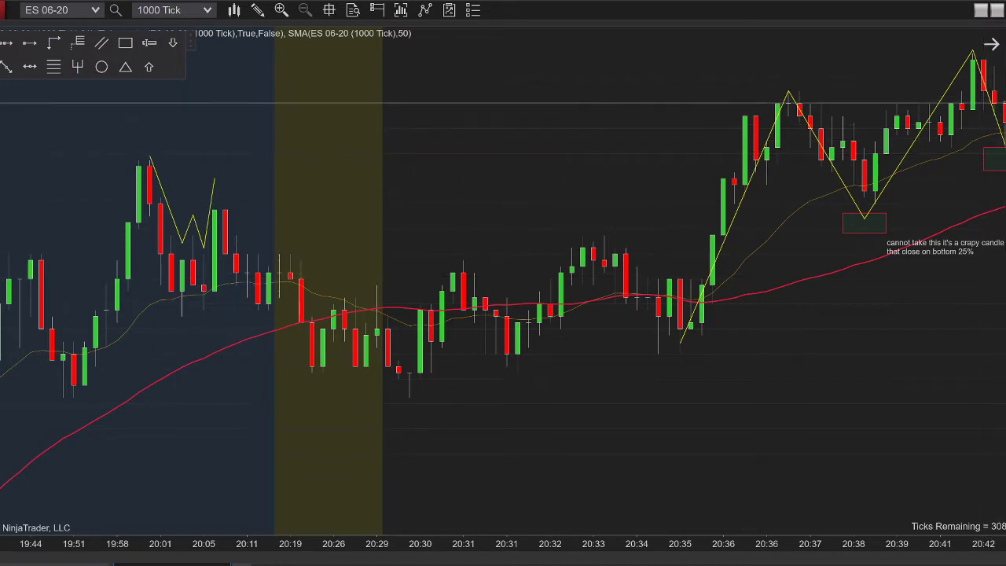
mouse_move(990, 292)
left_mouse_down()
mouse_move(967, 305)
mouse_move(980, 304)
left_mouse_up()
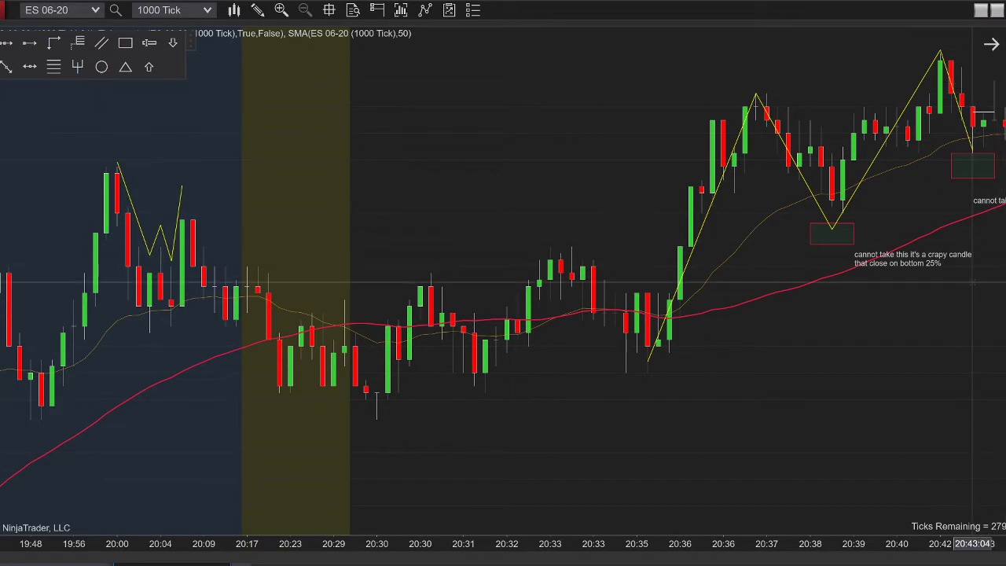
scroll(940, 348, "down", 2)
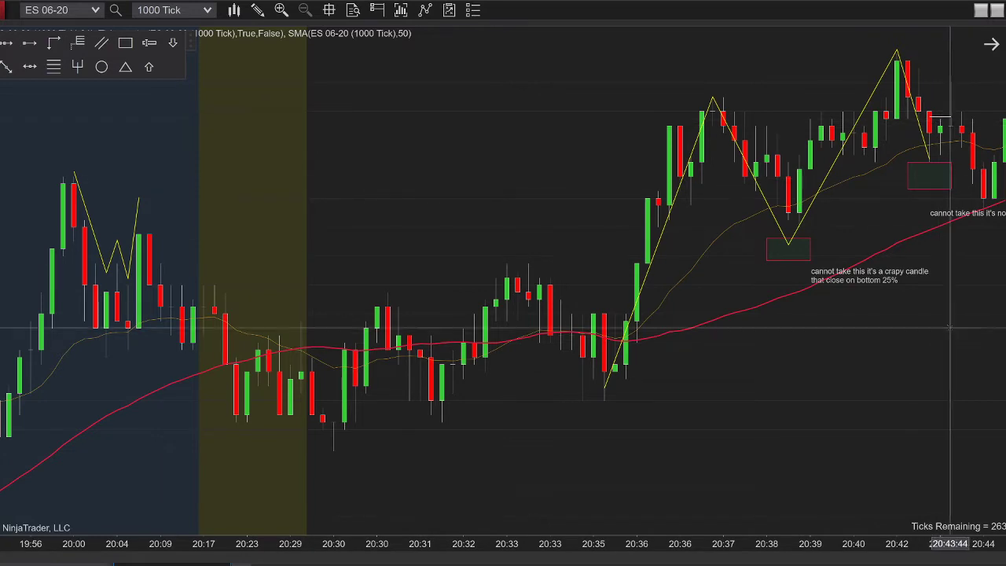
Examine the sell-off from about 20:48 to 20:55 and the retracement annotated "close on top 25%".
left_click_drag(949, 343, 731, 382)
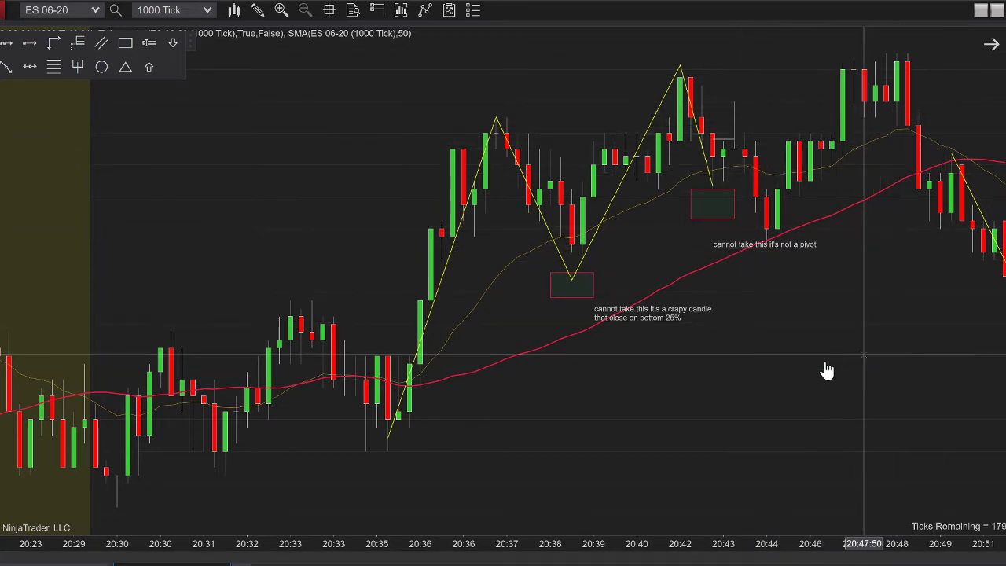
left_click_drag(826, 369, 694, 382)
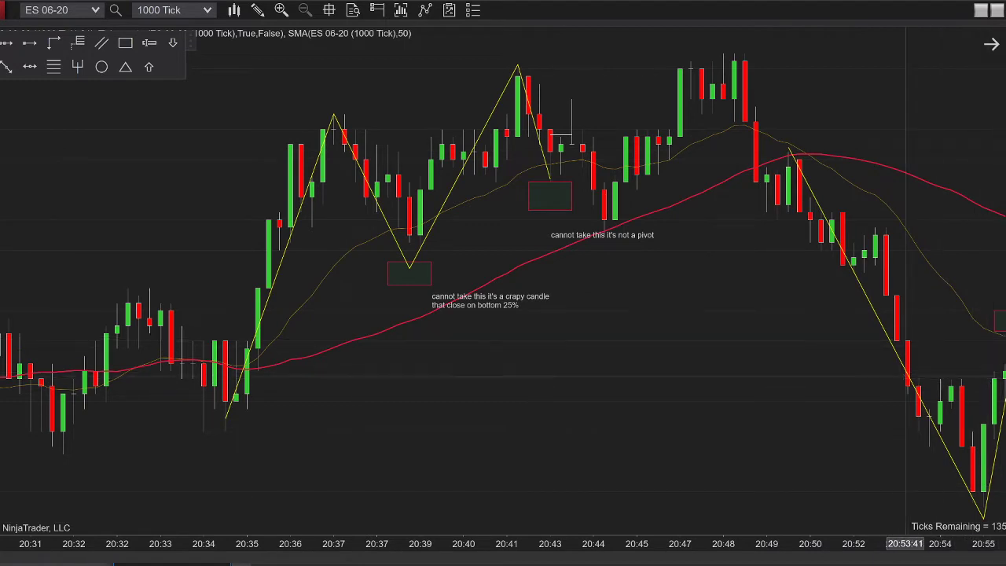
scroll(865, 446, "down", 2)
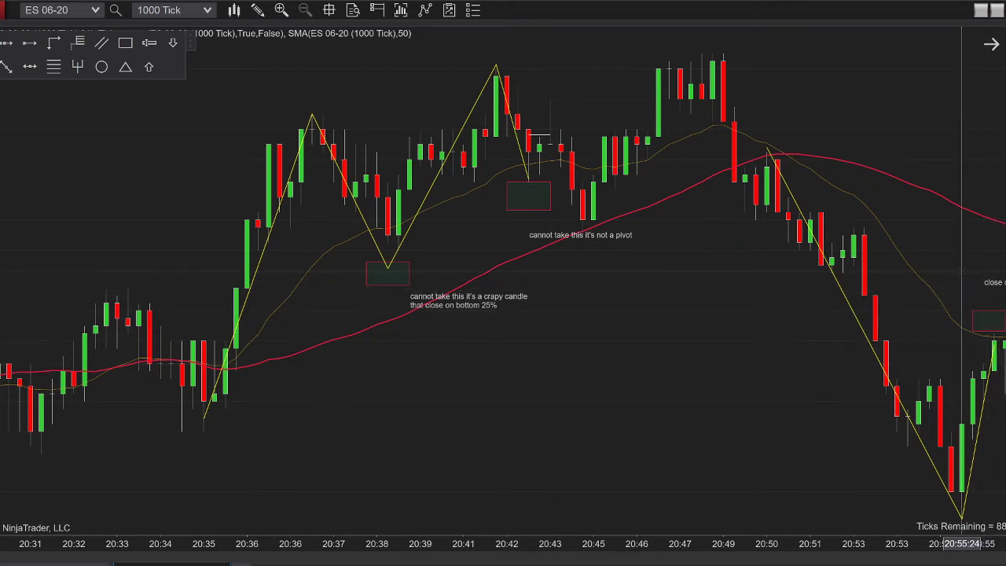
left_click_drag(941, 282, 763, 258)
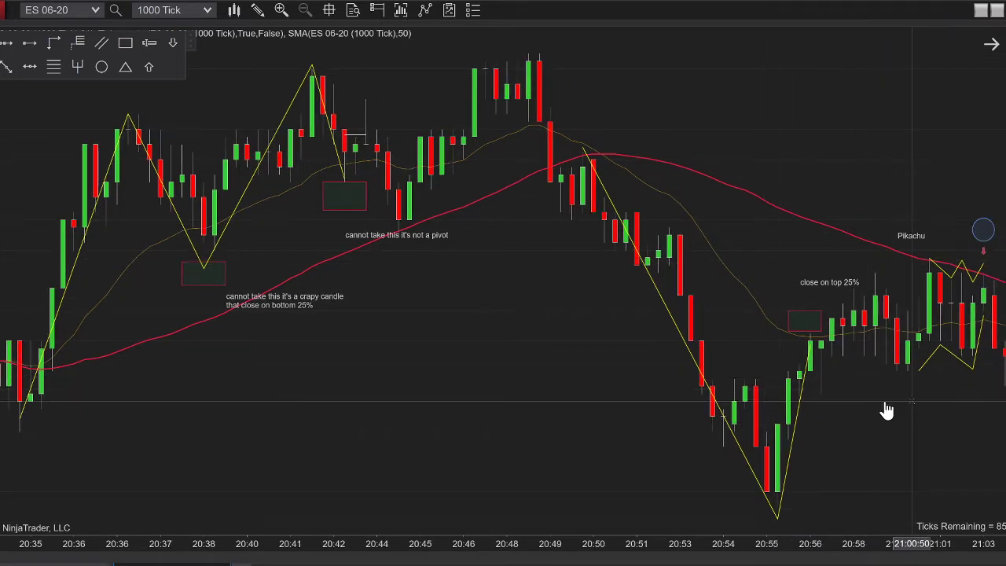
left_click_drag(886, 411, 871, 408)
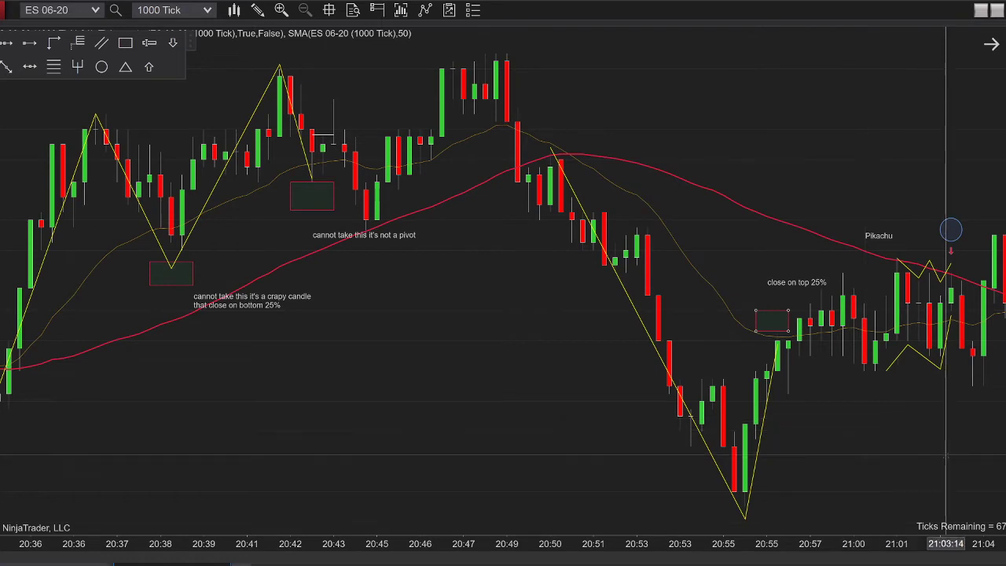
Examine the two setups annotated "Pikachu", the short around 21:03 and the long around 21:23 in the boxed range.
scroll(872, 467, "down", 5)
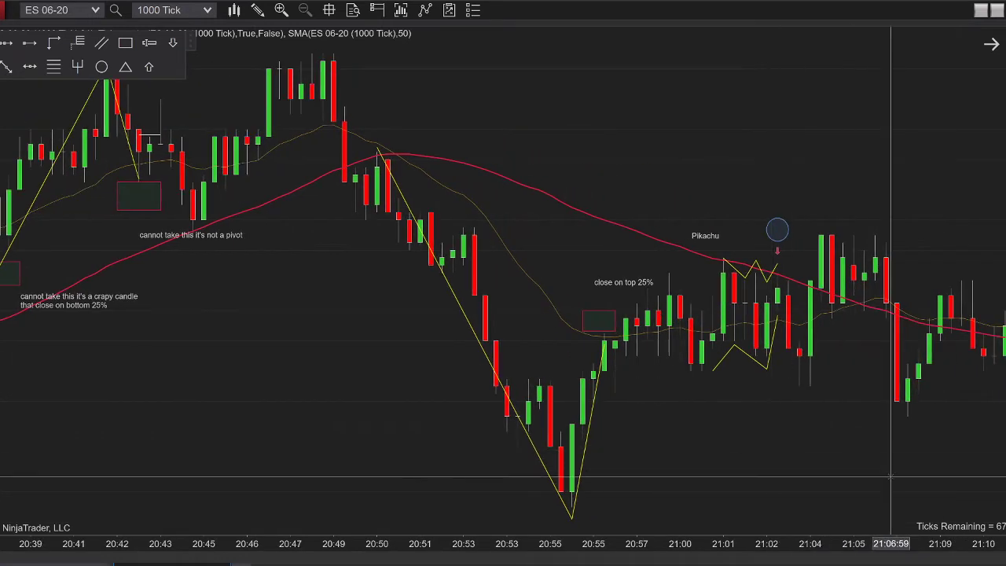
scroll(777, 485, "down", 4)
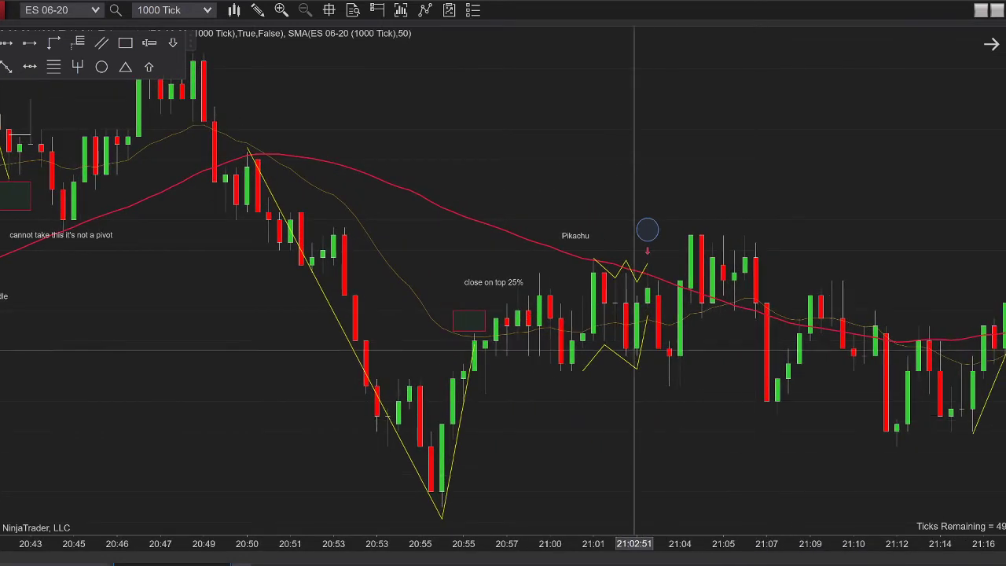
scroll(601, 430, "down", 5)
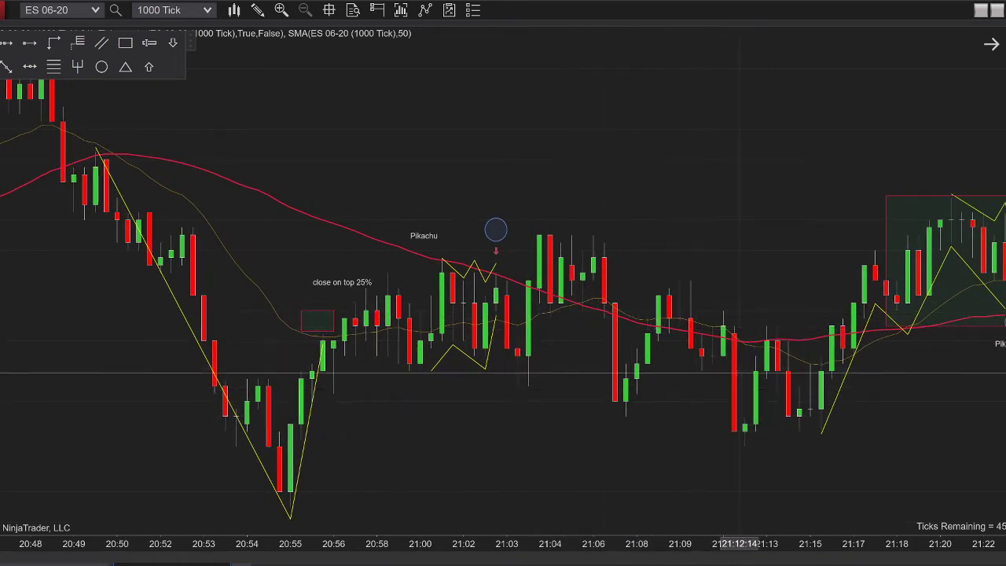
scroll(736, 437, "down", 6)
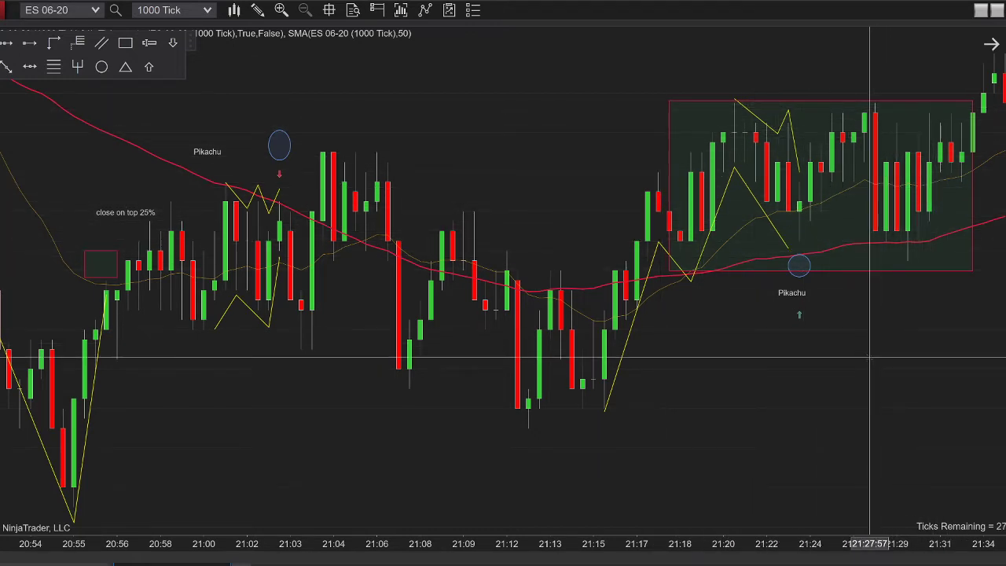
Examine the marked pullbacks around 21:43 and 21:55, and view the properties of the risk-reward drawing on the 21:55 long setup.
left_click_drag(869, 357, 673, 400)
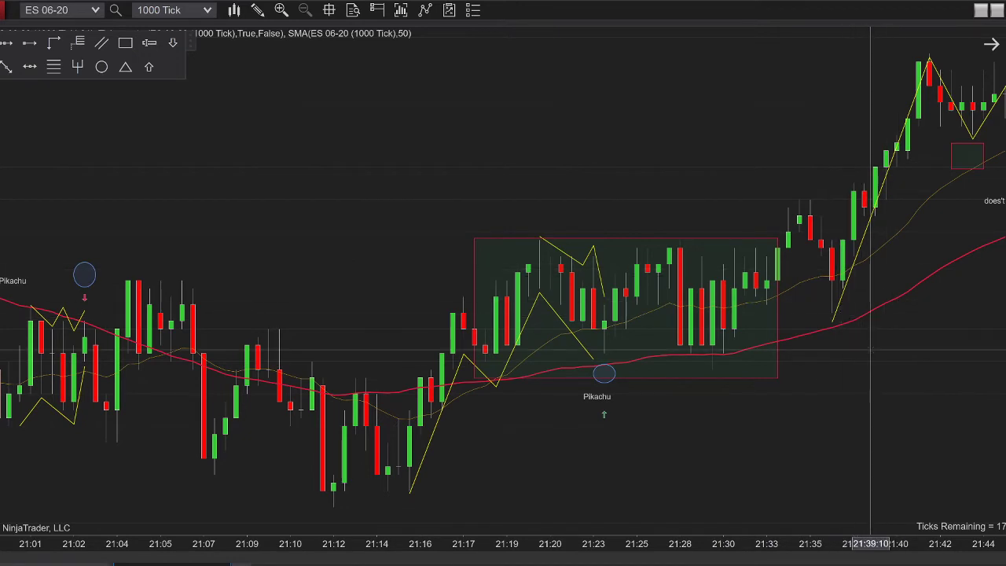
left_click_drag(870, 352, 907, 361)
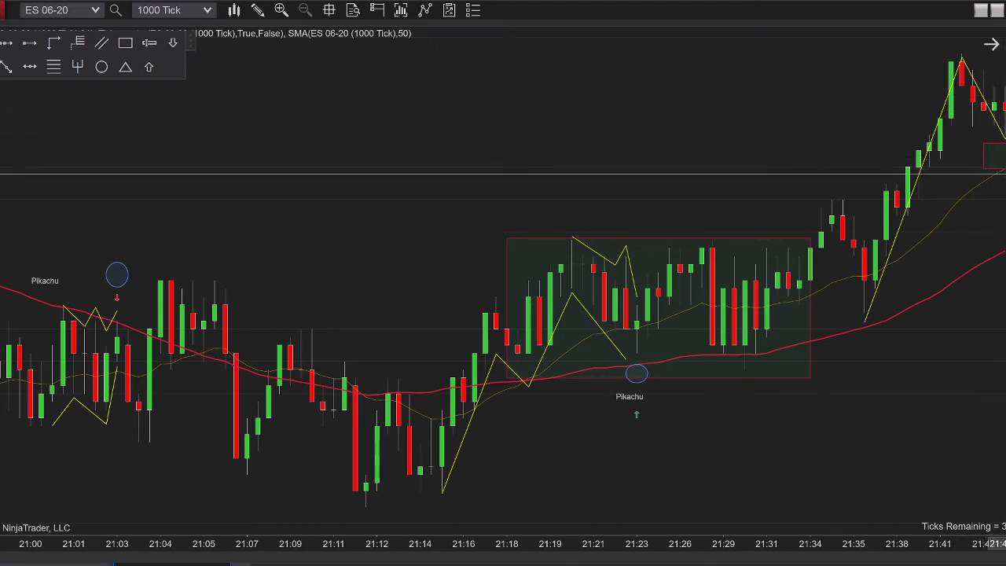
left_click_drag(990, 385, 816, 406)
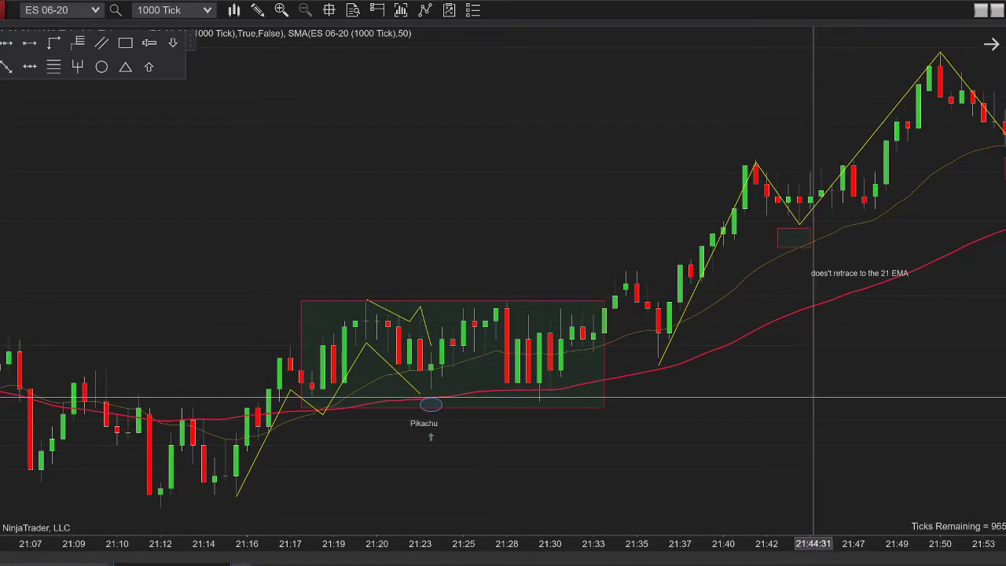
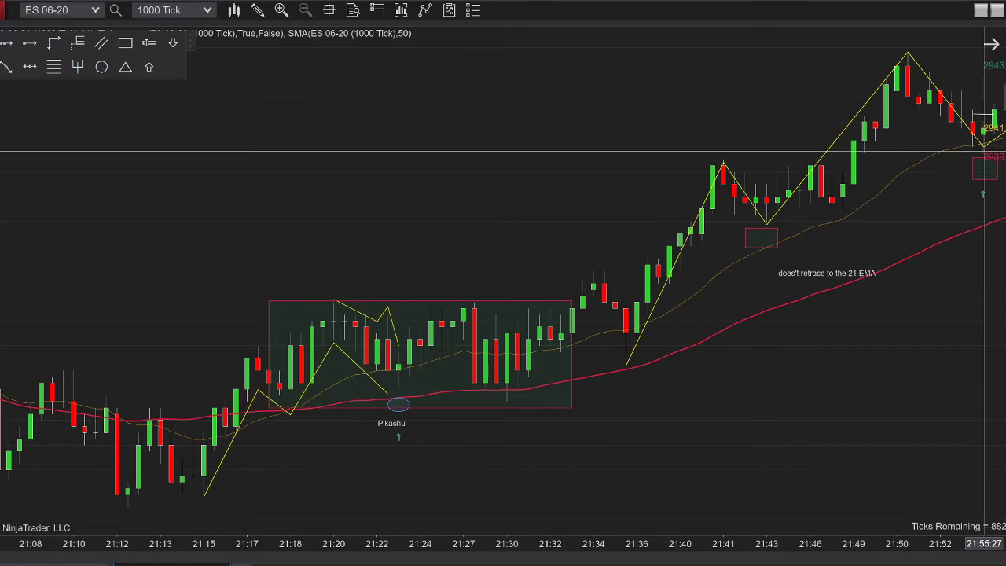
key("ctrl+b")
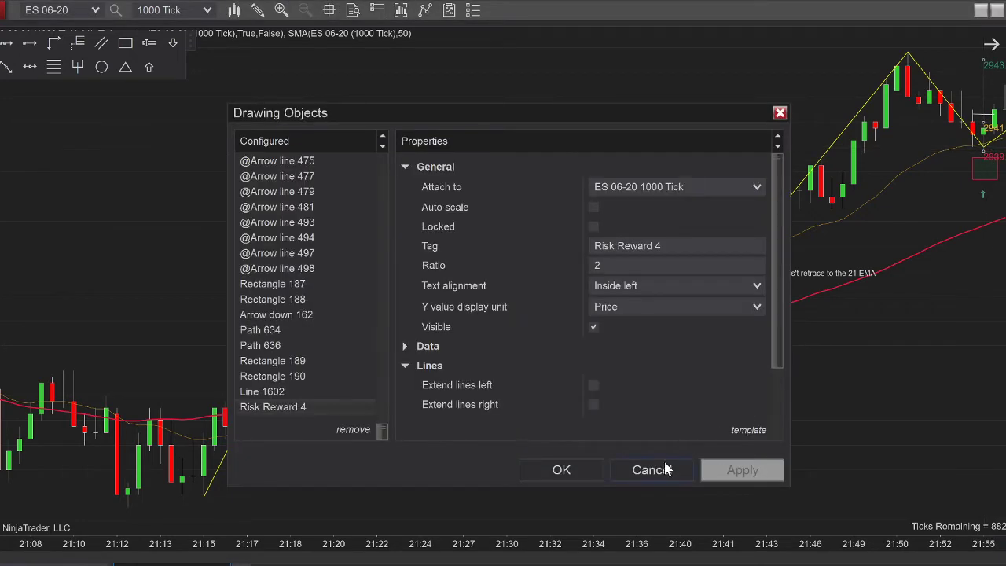
left_click(665, 465)
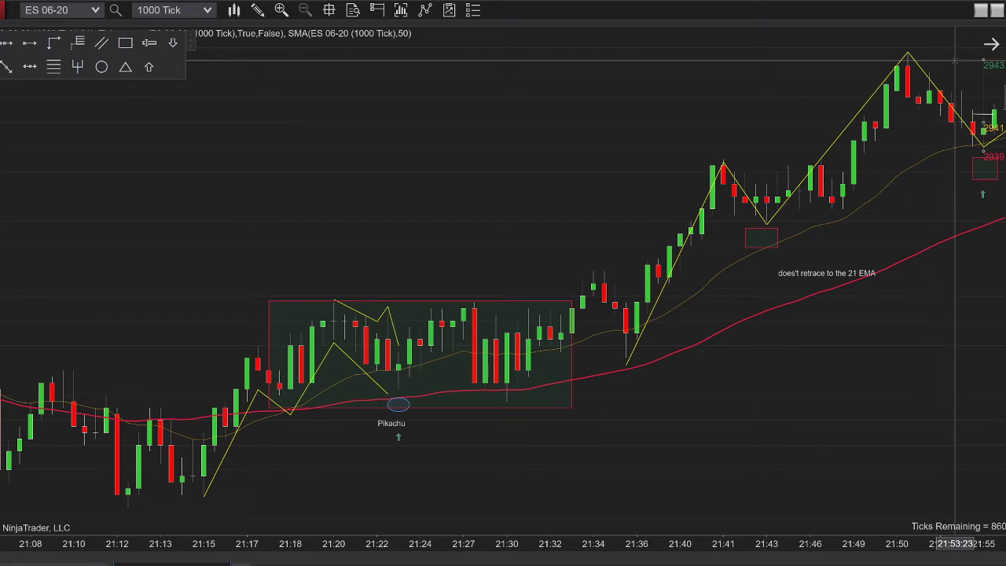
left_click(991, 44)
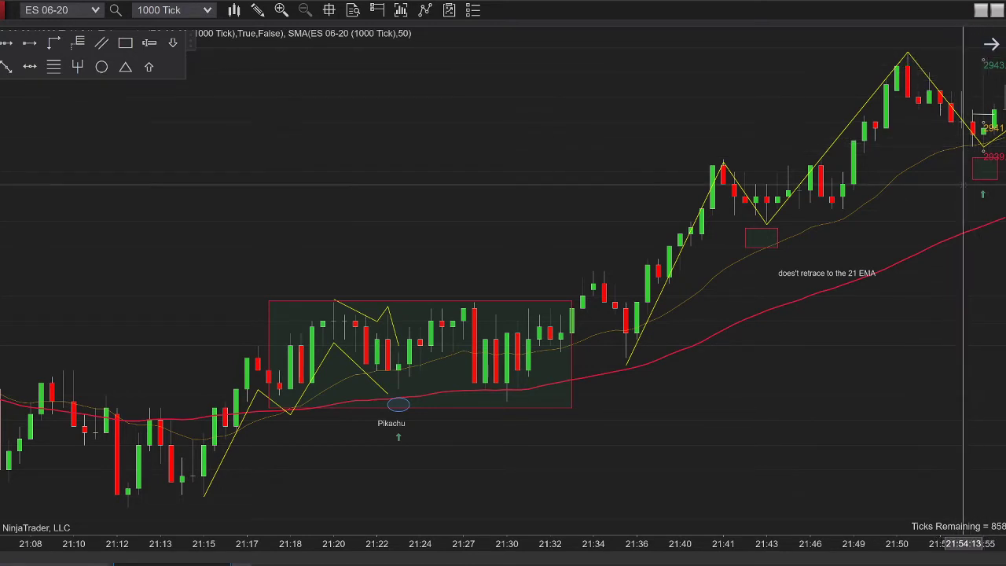
Examine price action from the 21:55 long setup through the 22:26 peak to the marked short setup around 22:51.
left_click_drag(938, 313, 876, 313)
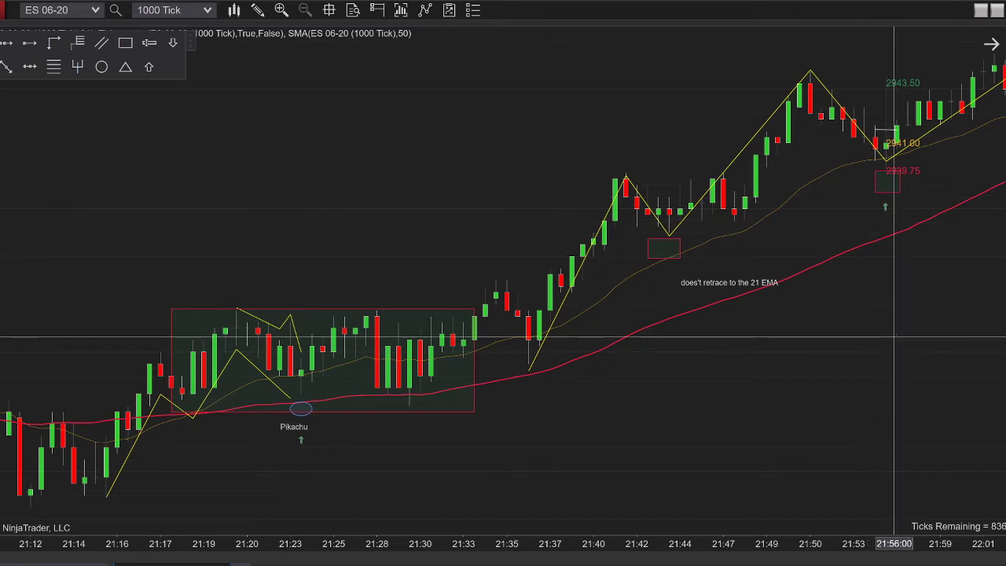
left_click_drag(893, 338, 786, 355)
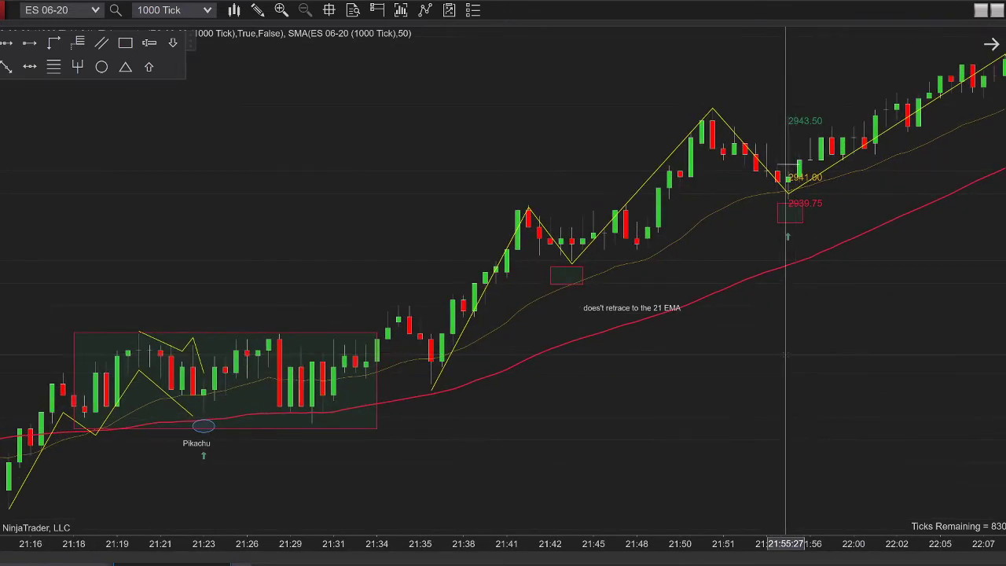
left_click_drag(682, 372, 651, 381)
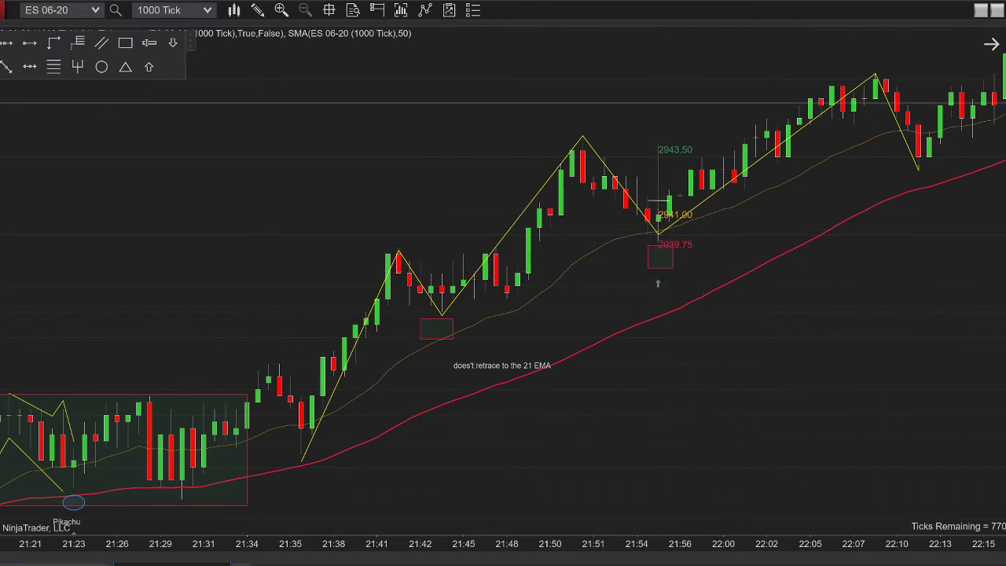
left_click_drag(831, 414, 572, 433)
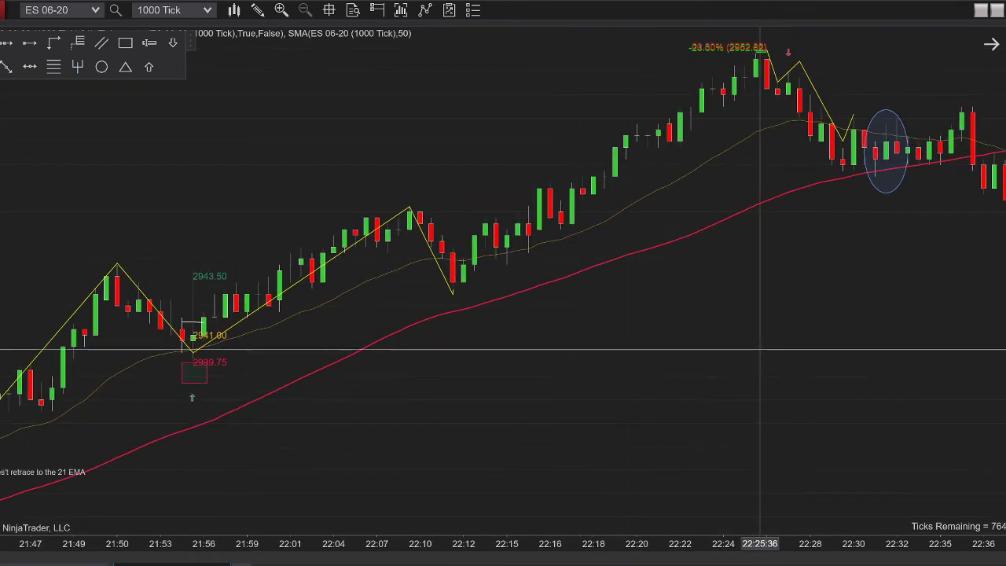
left_click_drag(601, 381, 450, 383)
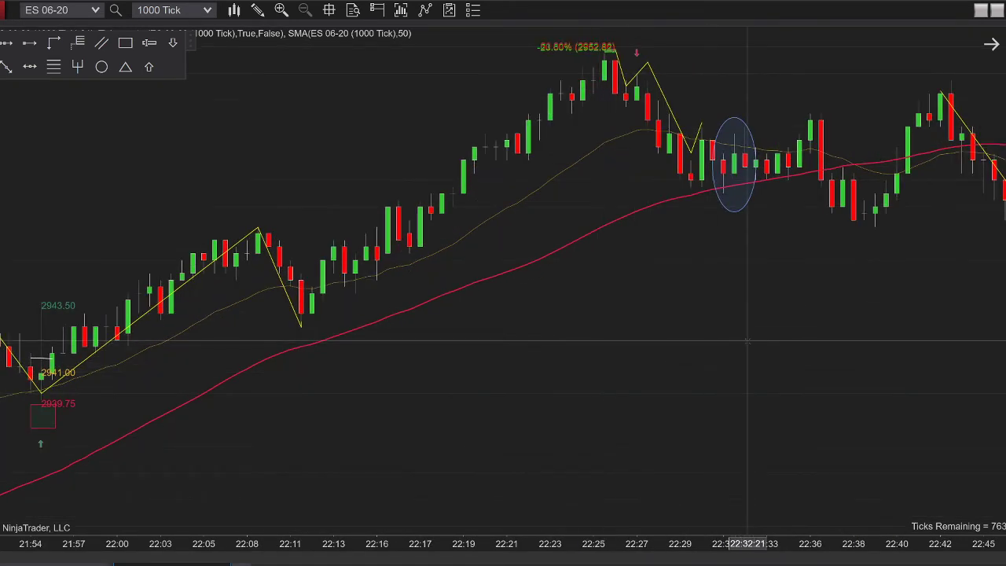
left_click_drag(746, 342, 595, 358)
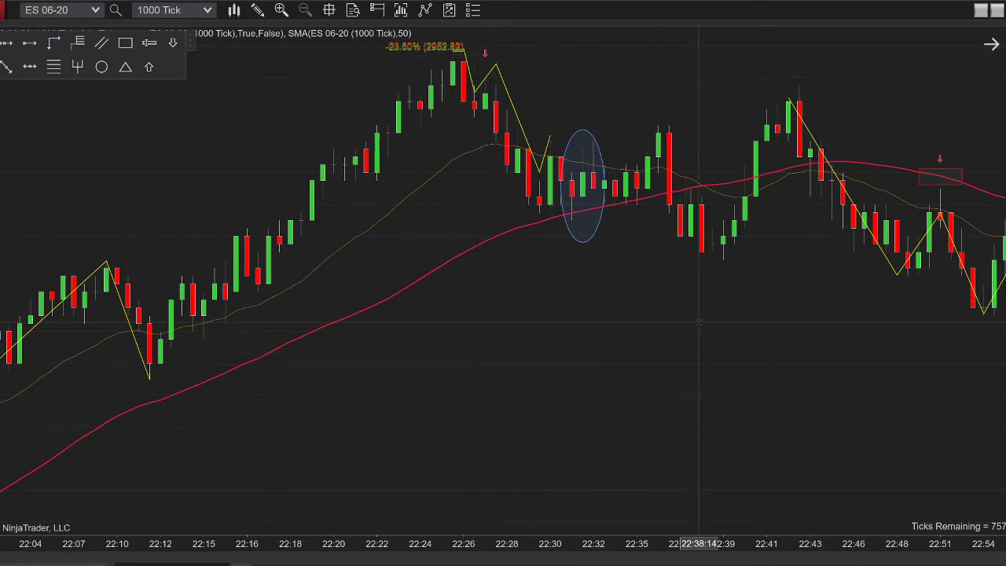
Mark the 22:51 short setup with a risk-reward drawing with entry 2947.25, stop 2948.50 and target 2944.75, and view its properties.
left_click_drag(699, 322, 581, 340)
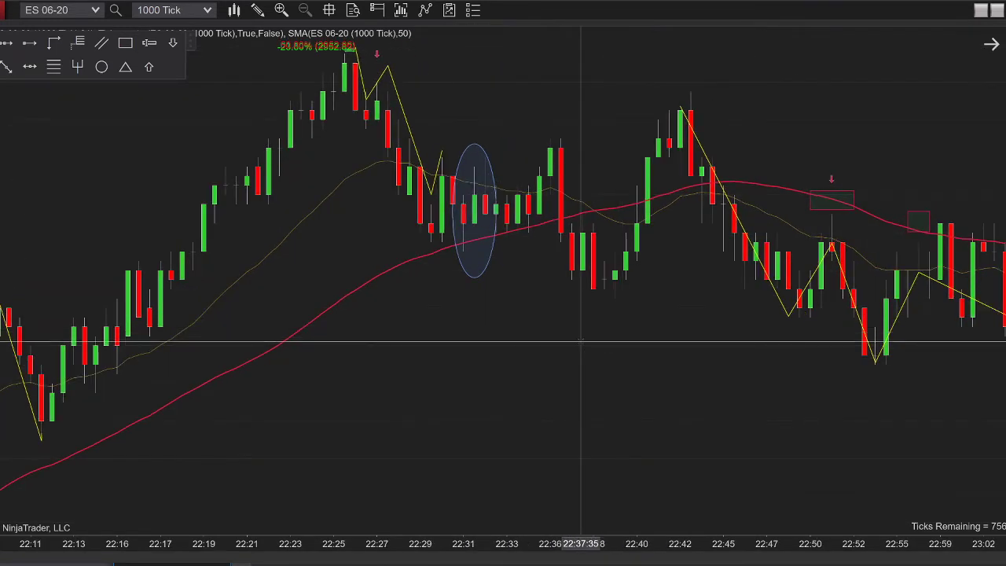
left_click_drag(723, 347, 923, 356)
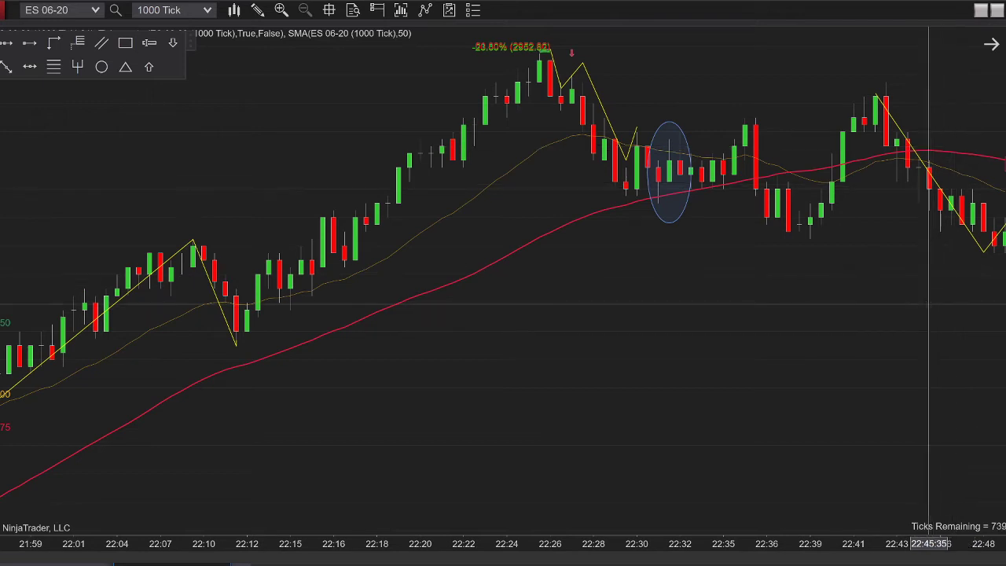
left_click_drag(928, 314, 902, 314)
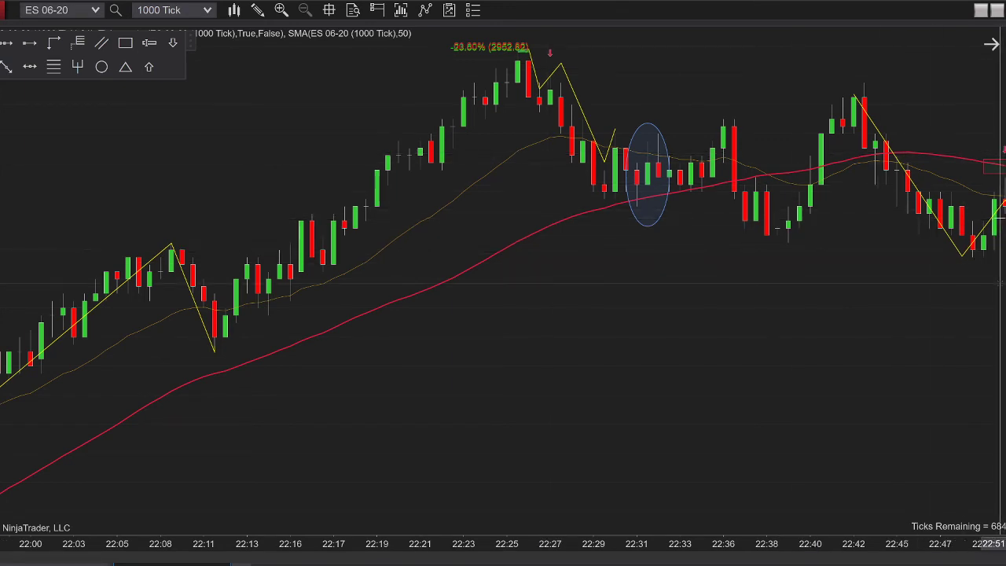
scroll(980, 315, "down", 2)
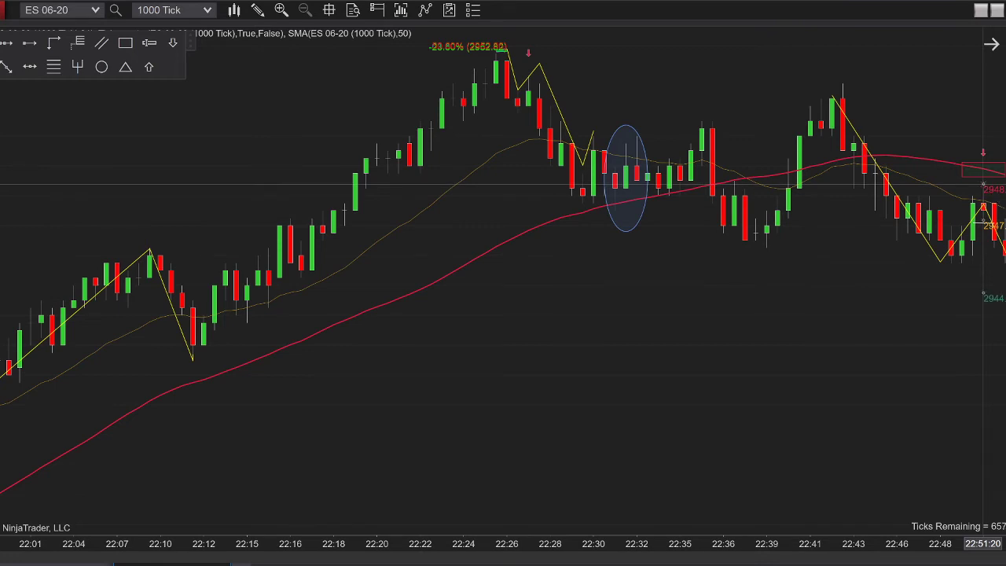
key("ctrl+b")
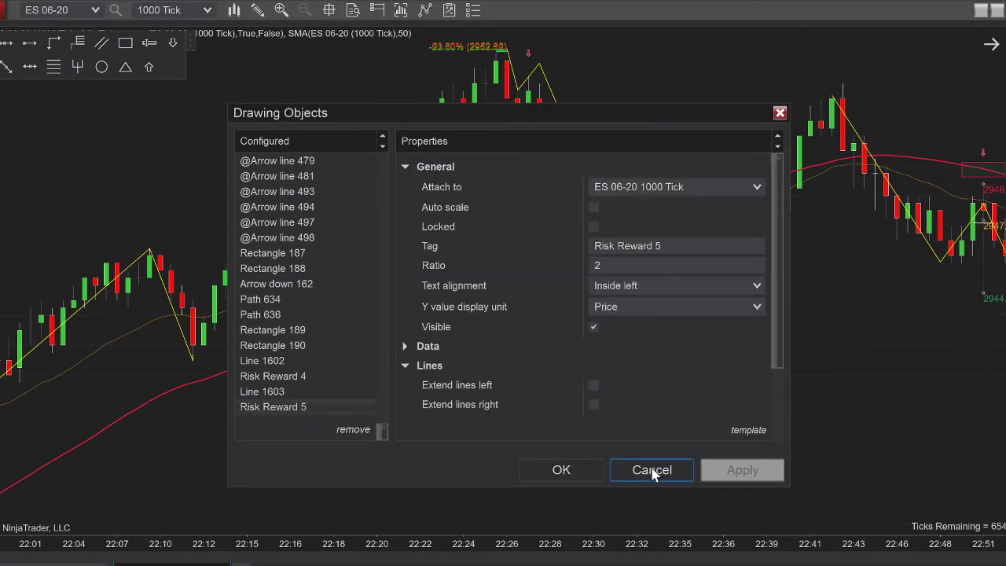
left_click(652, 470)
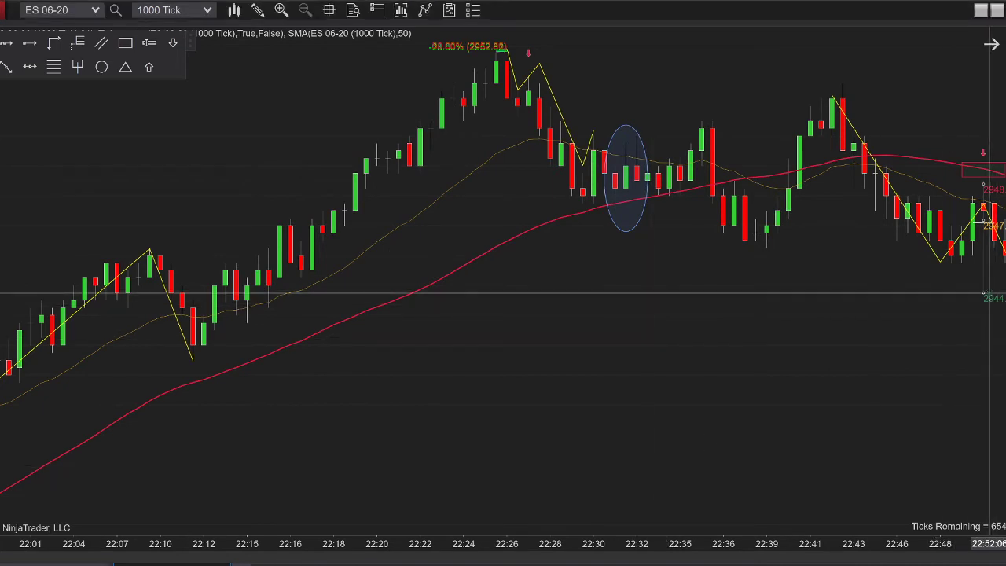
Move the yellow swing path's vertex at about 22:58 slightly lower, beneath the small red box.
scroll(886, 317, "down", 3)
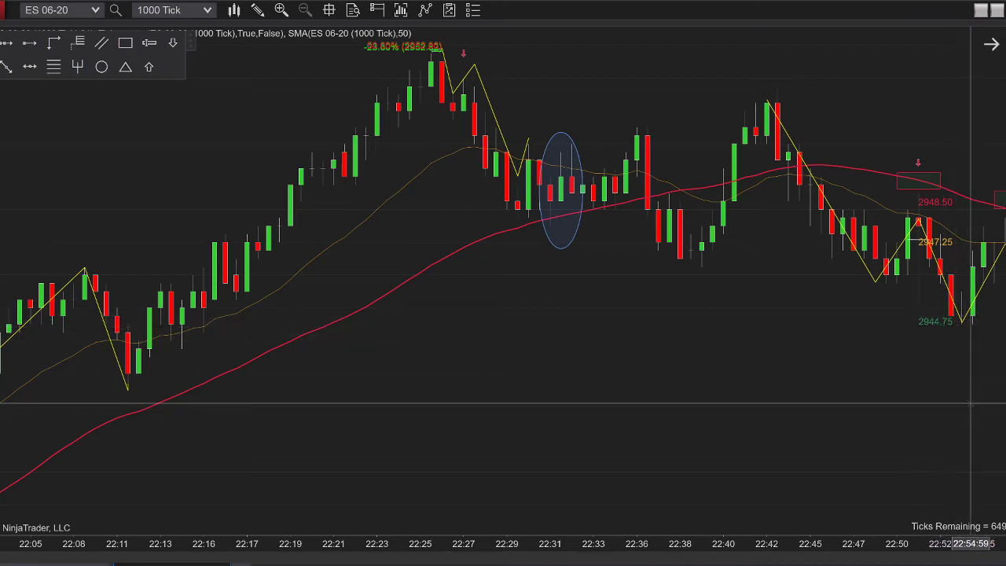
left_click_drag(971, 404, 912, 406)
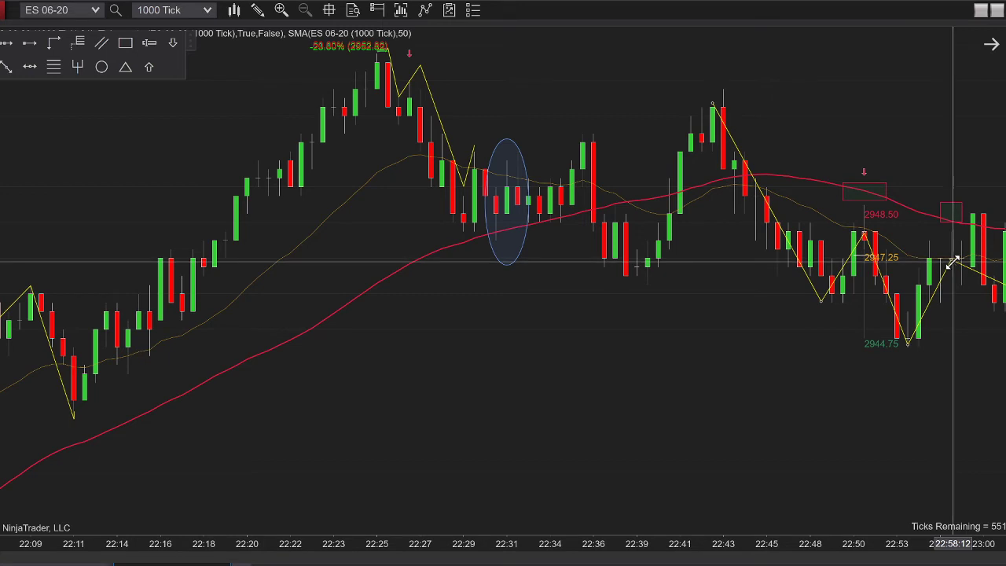
left_click_drag(953, 267, 952, 272)
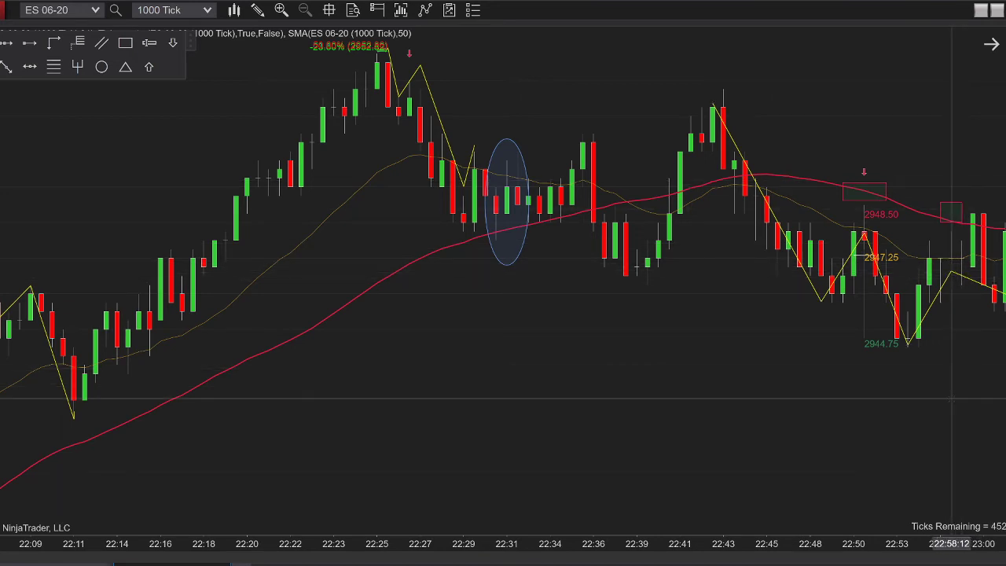
Examine price action from 22:58 through the circled 23:22 retracement and the 23:48 low to the boxed pullback at 00:14.
scroll(830, 433, "down", 5)
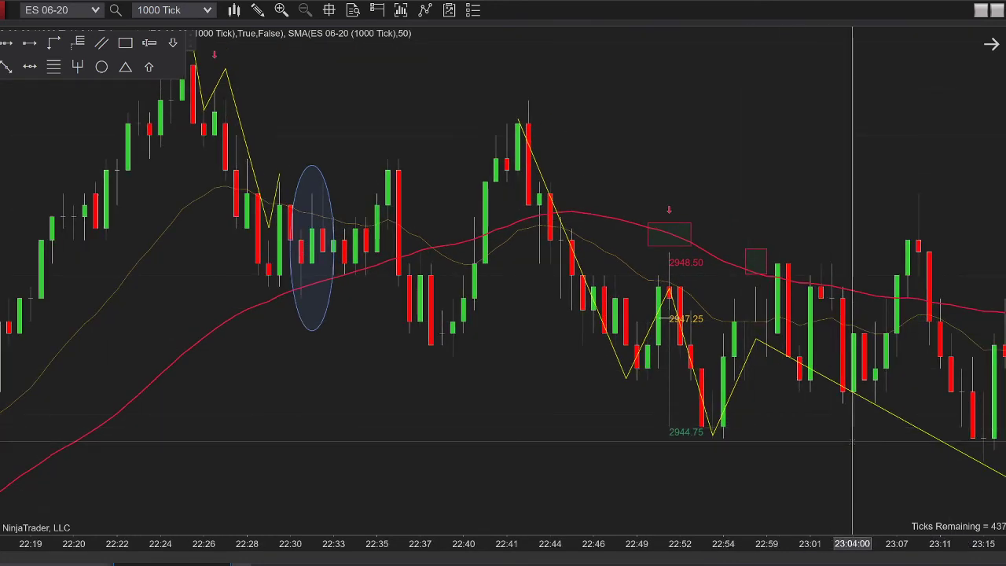
scroll(696, 447, "down", 3)
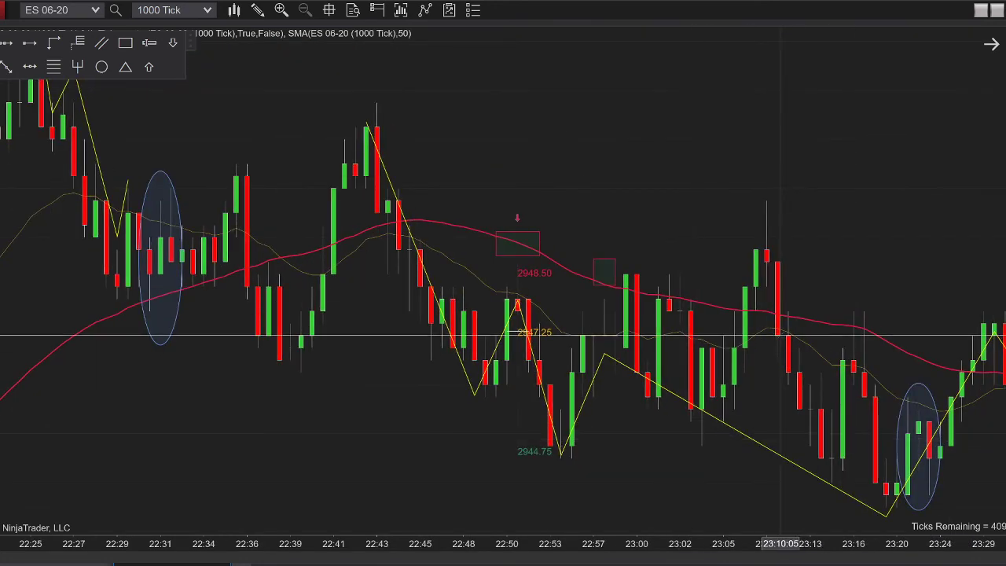
scroll(899, 234, "down", 5)
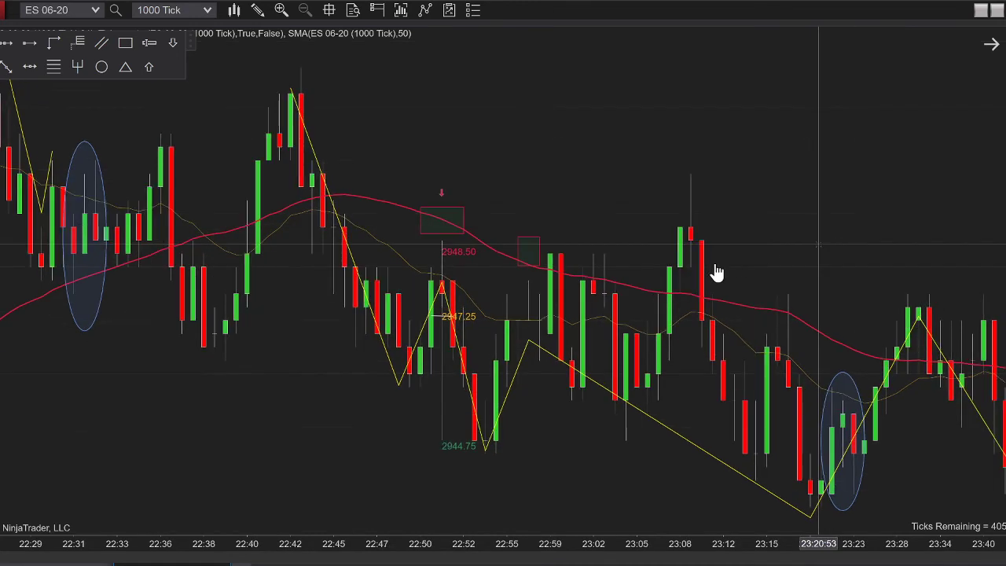
scroll(646, 217, "down", 5)
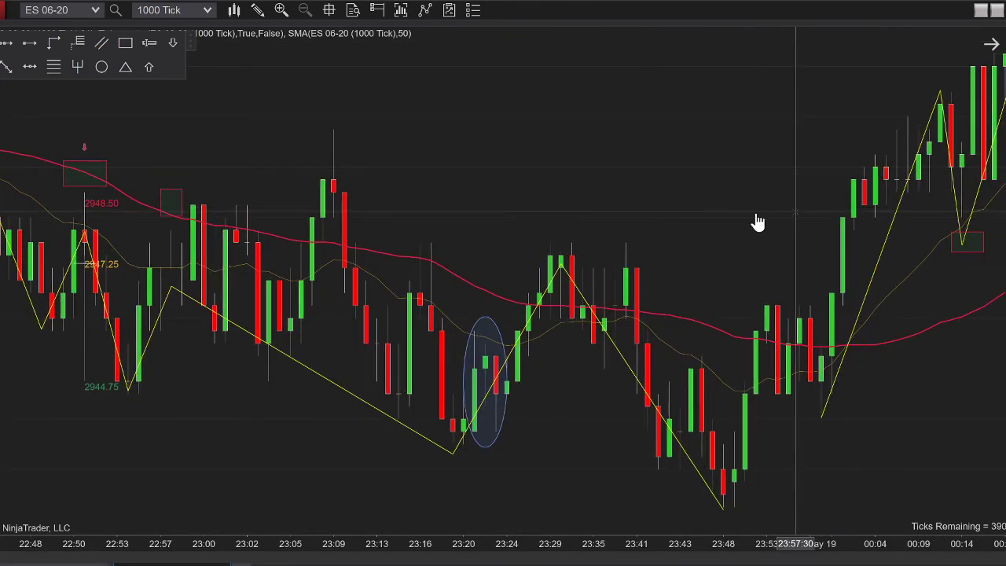
scroll(756, 223, "down", 1)
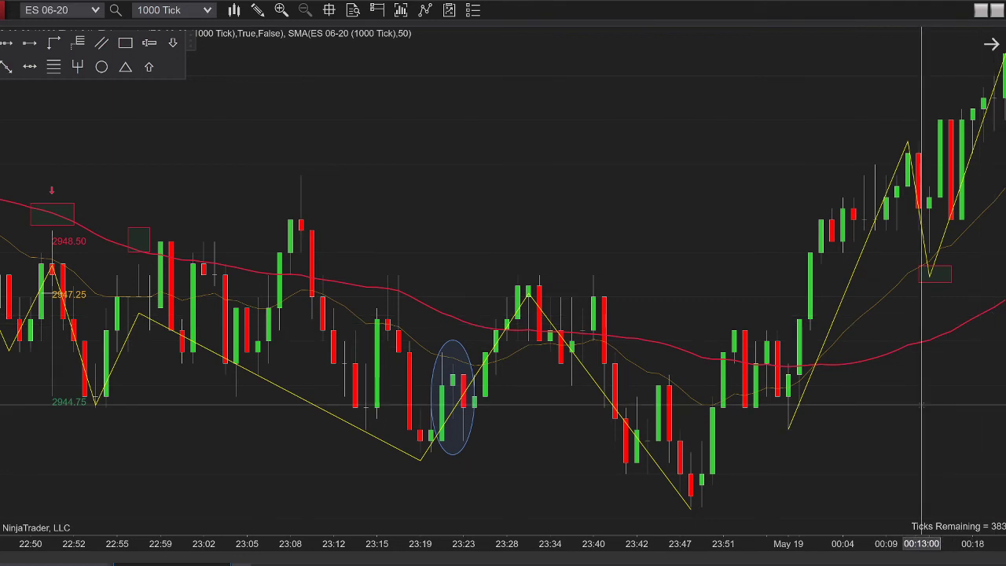
scroll(949, 416, "up", 4)
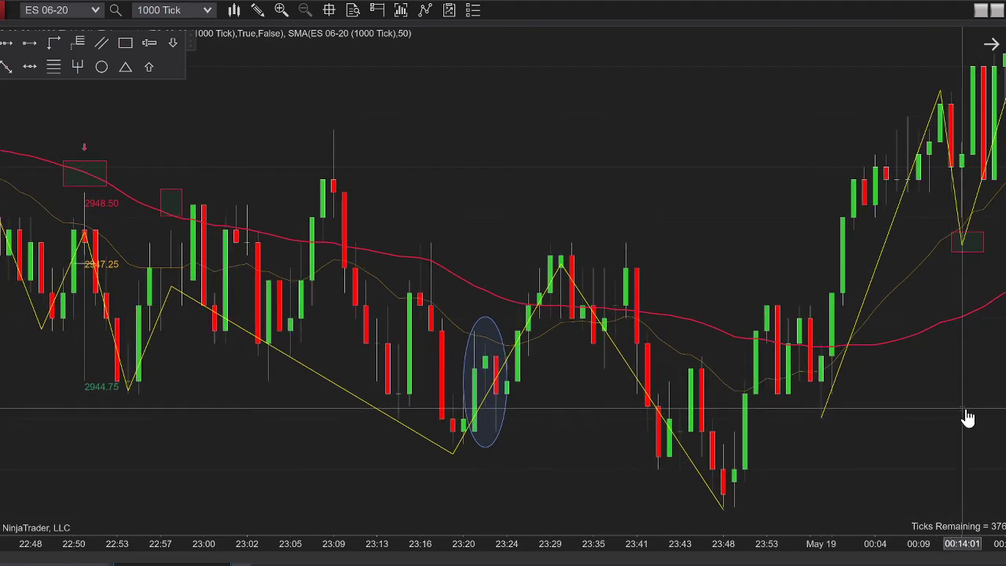
scroll(980, 418, "up", 1)
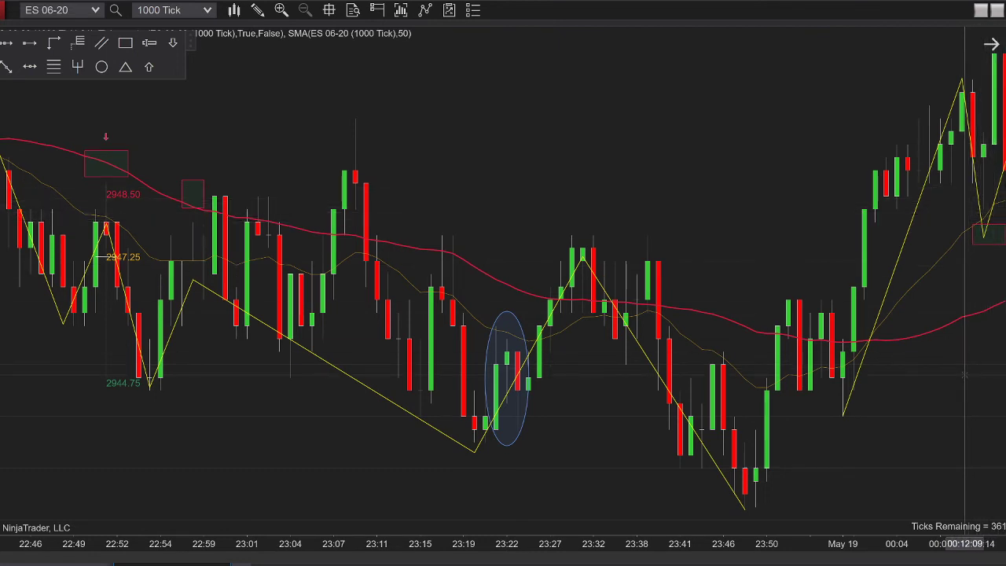
scroll(909, 408, "down", 4)
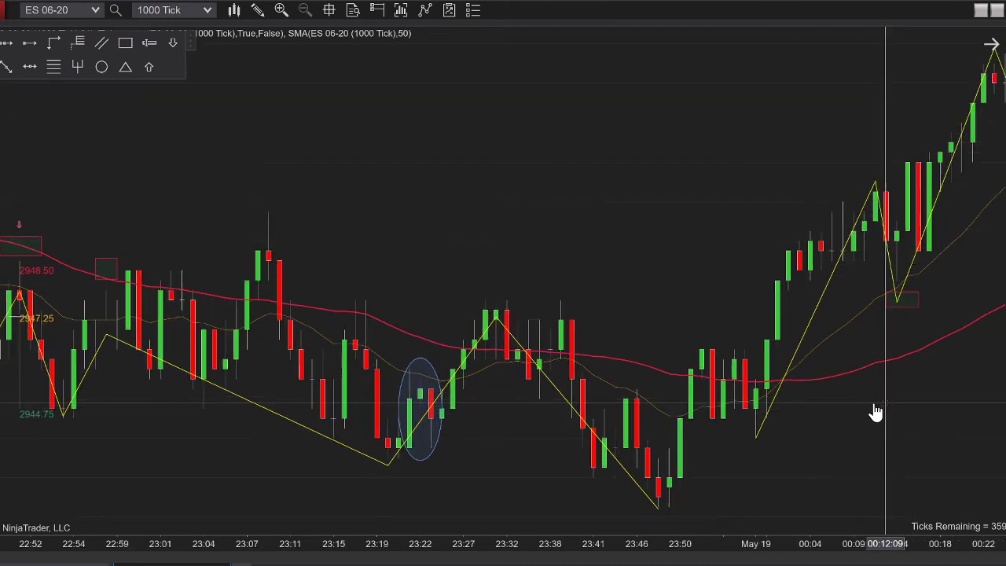
scroll(860, 410, "down", 3)
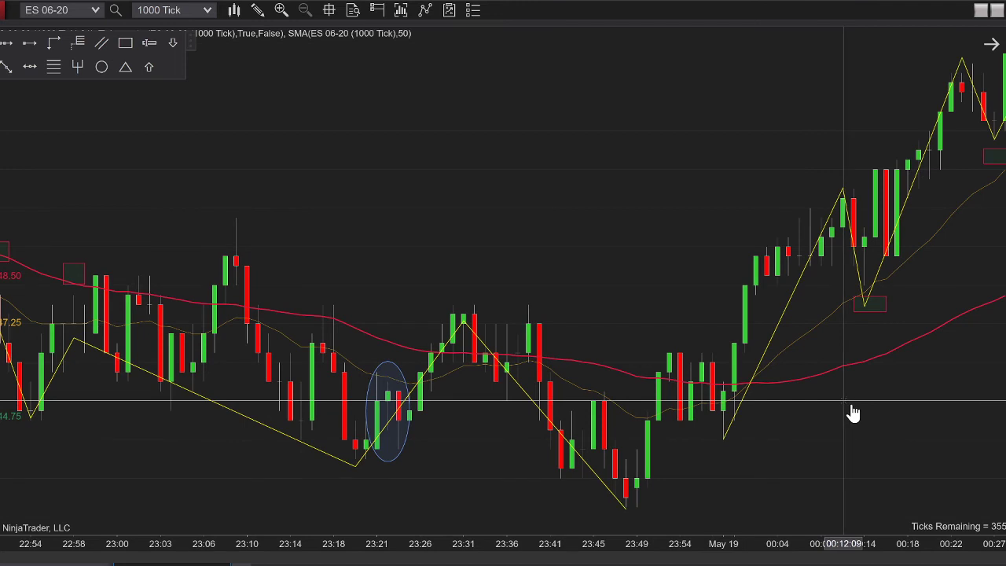
scroll(854, 413, "up", 1)
scroll(828, 417, "down", 3)
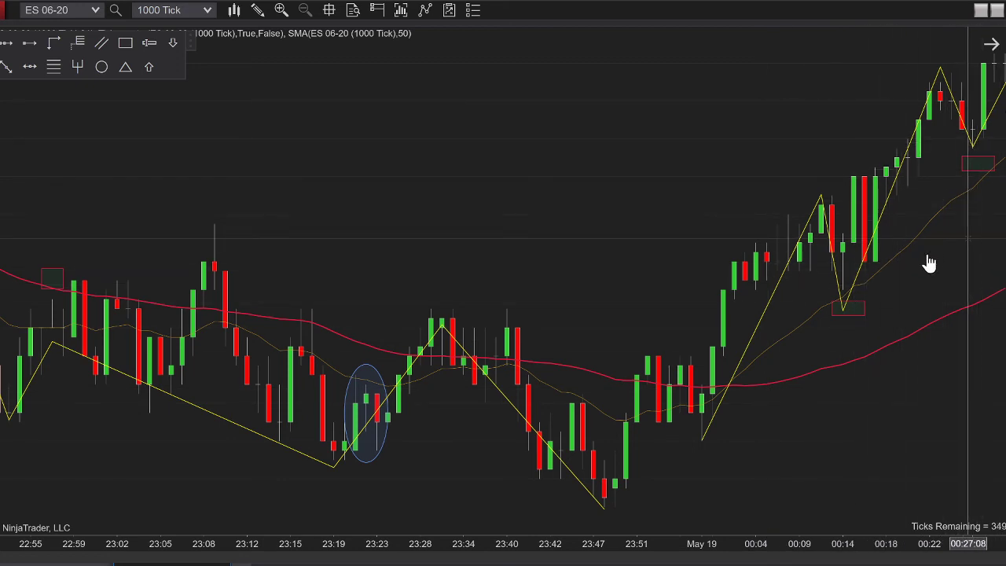
Examine the boxed 00:27 pullback, the drop after the 00:32 peak and the choppy price action up to the shaded session near 02:00.
scroll(925, 264, "down", 5)
scroll(825, 287, "down", 9)
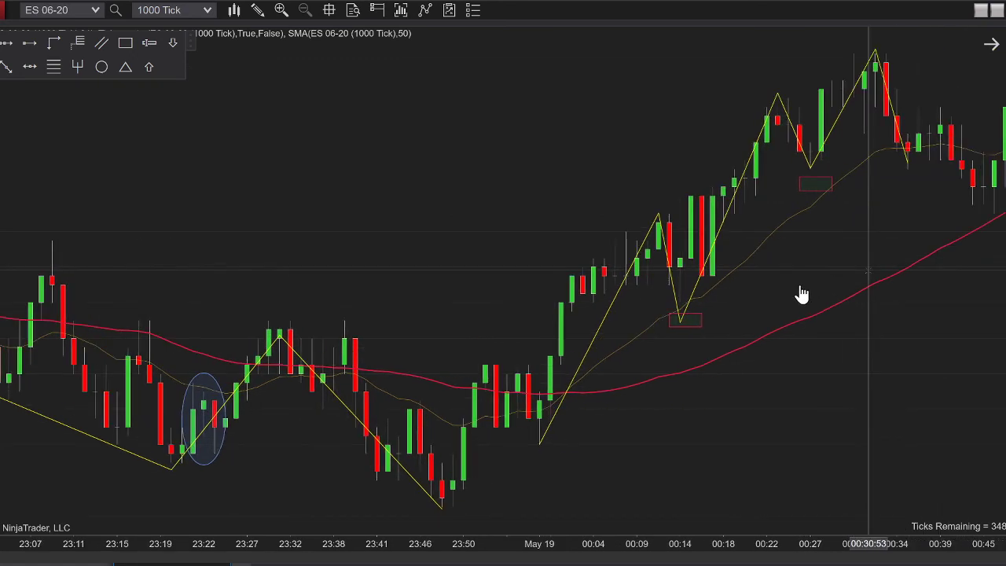
scroll(711, 351, "down", 10)
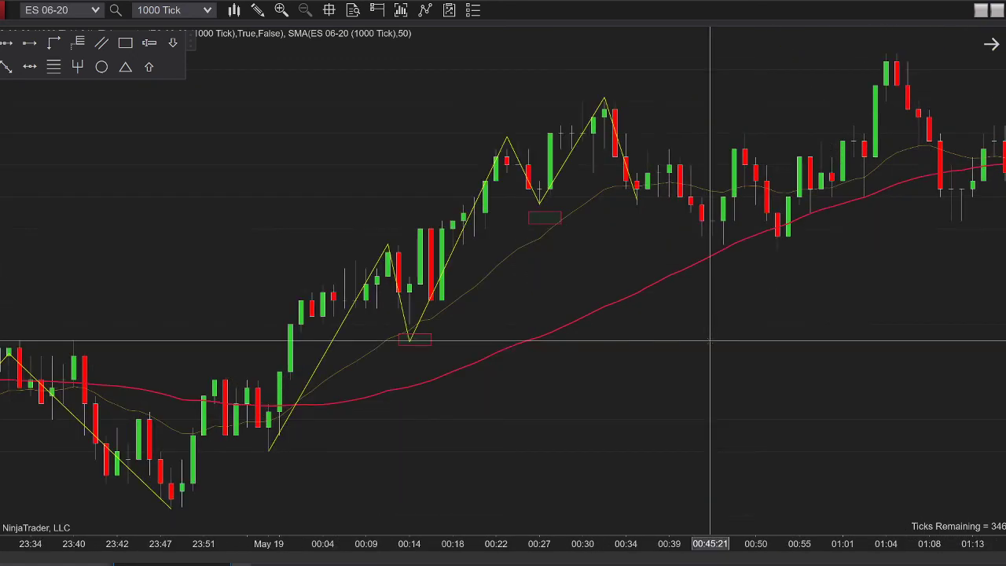
scroll(642, 391, "down", 10)
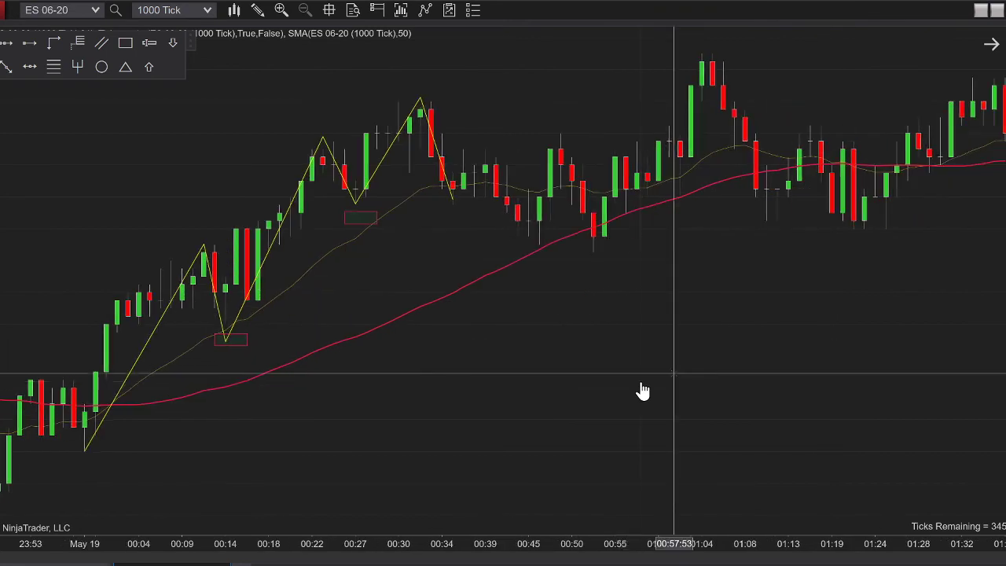
scroll(708, 279, "down", 10)
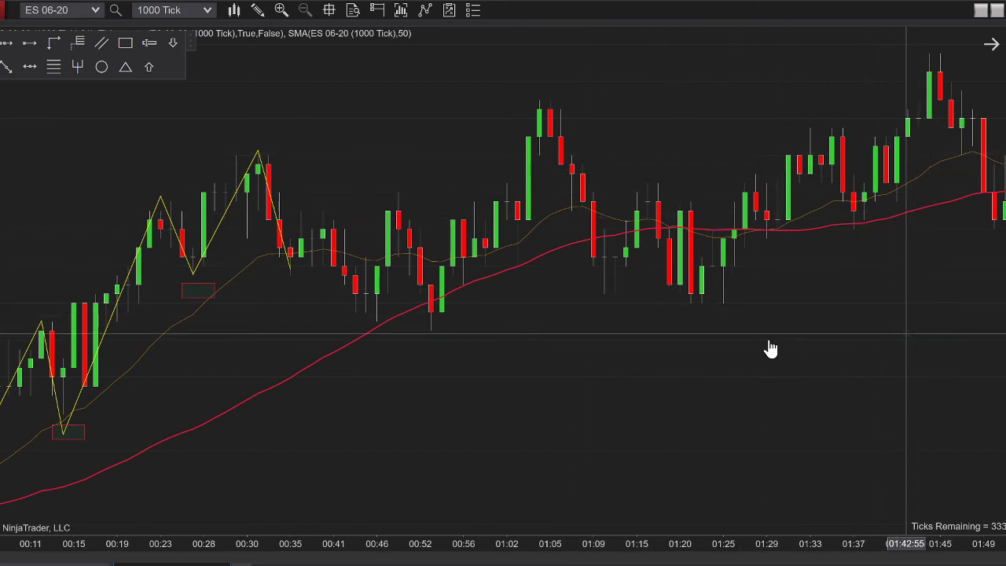
scroll(770, 348, "down", 12)
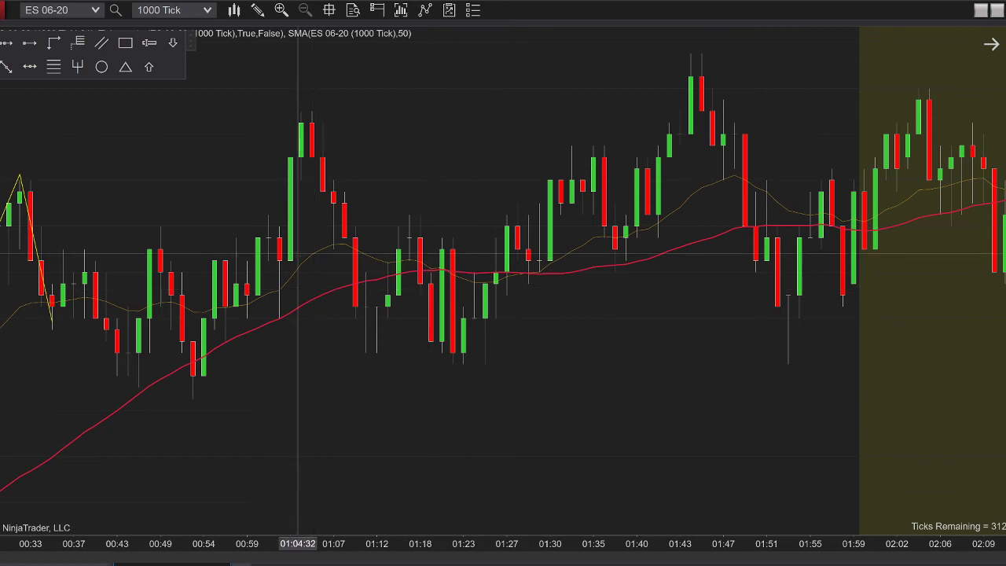
Re-examine the marked setups backwards from the 00:27 pullback through the circled 23:22 retracement to the 22:51 short.
scroll(584, 259, "up", 10)
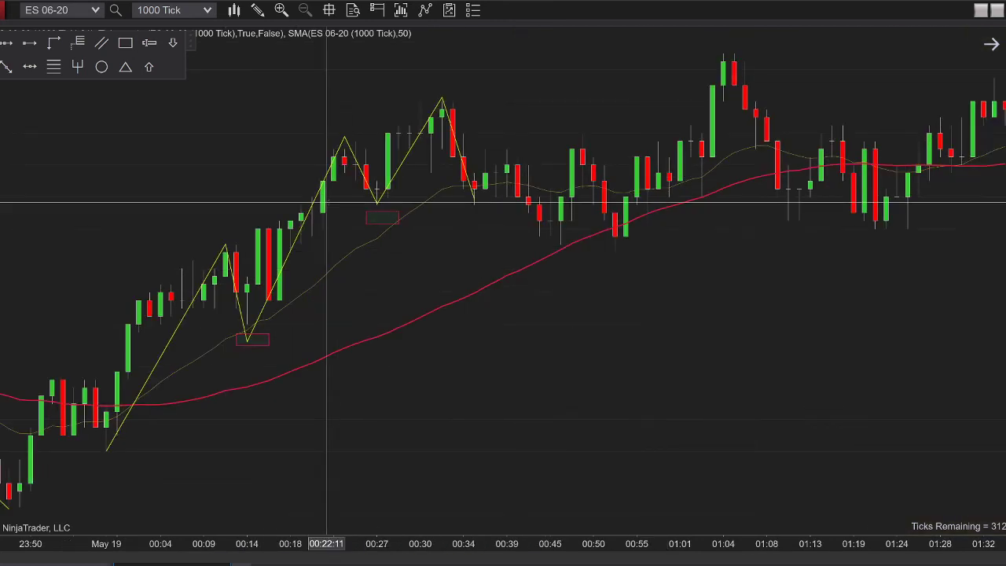
scroll(158, 135, "up", 5)
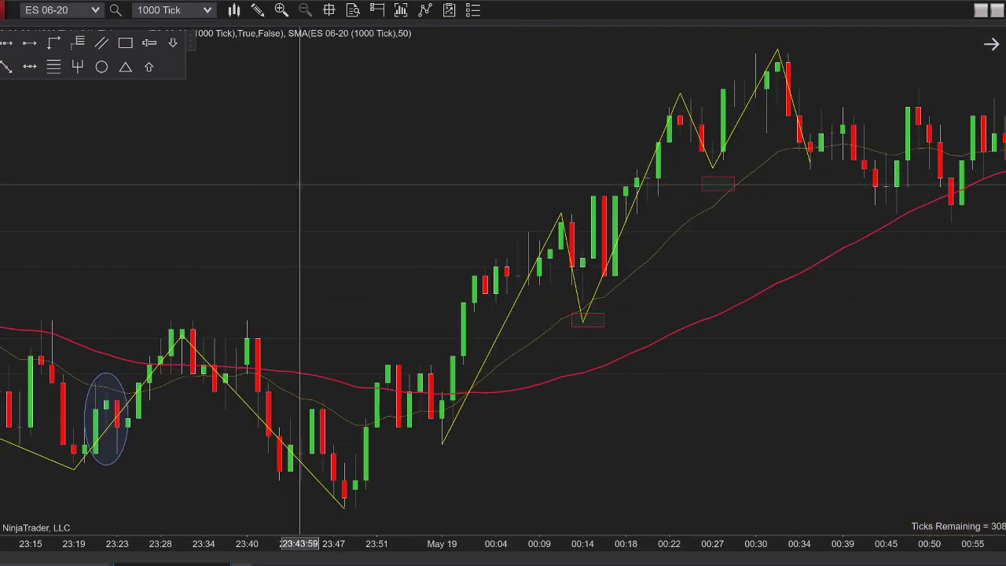
scroll(627, 218, "up", 4)
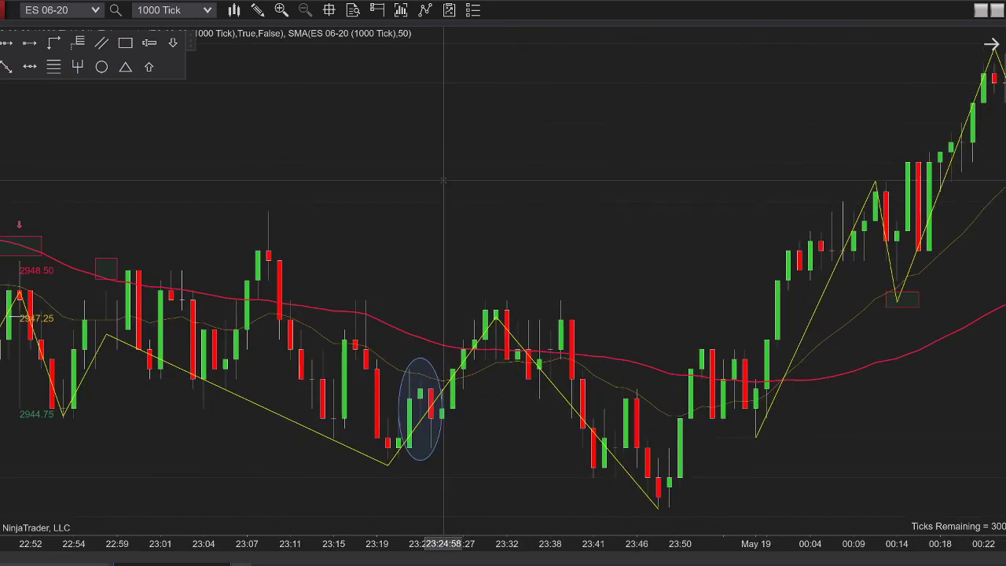
scroll(444, 180, "up", 3)
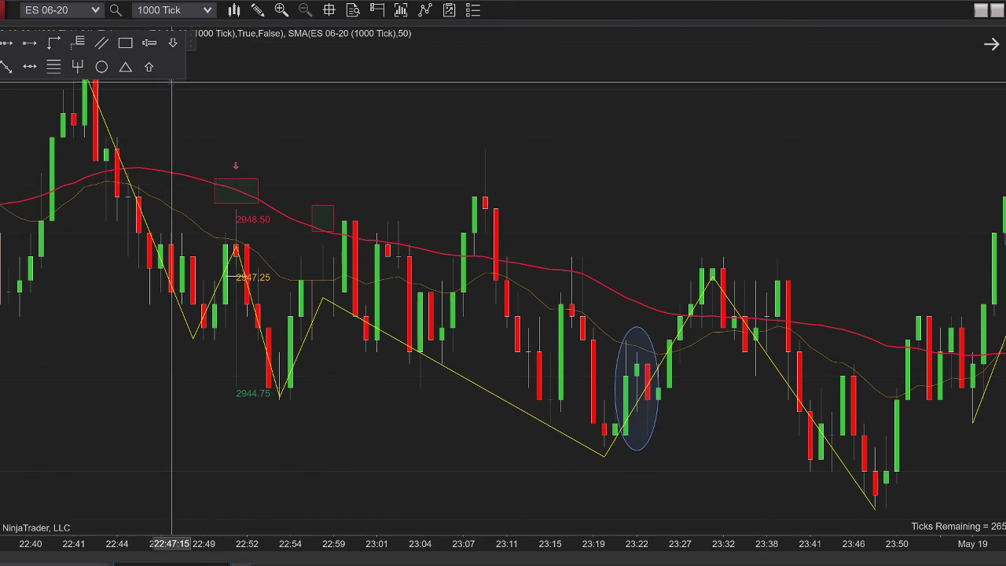
scroll(480, 143, "up", 5)
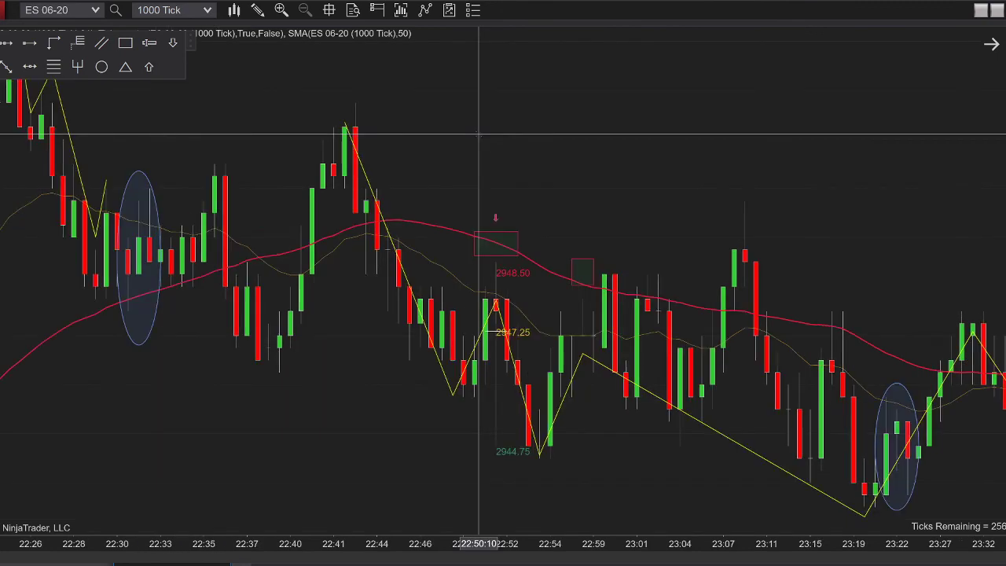
scroll(559, 198, "up", 5)
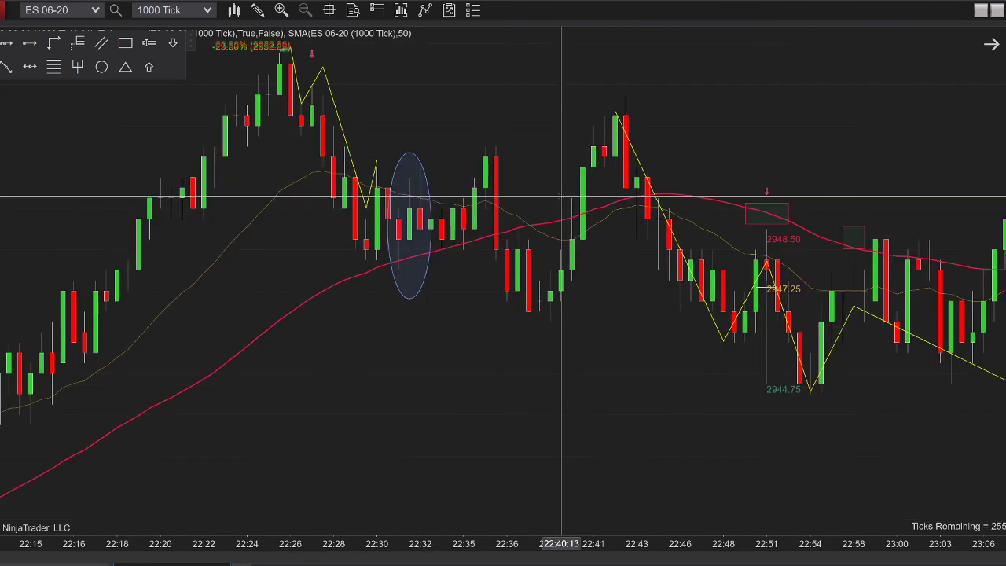
Compare the 21:43 pullback annotated "does't retrace to the 21 EMA" with the marked 21:55 long setup.
scroll(651, 440, "up", 5)
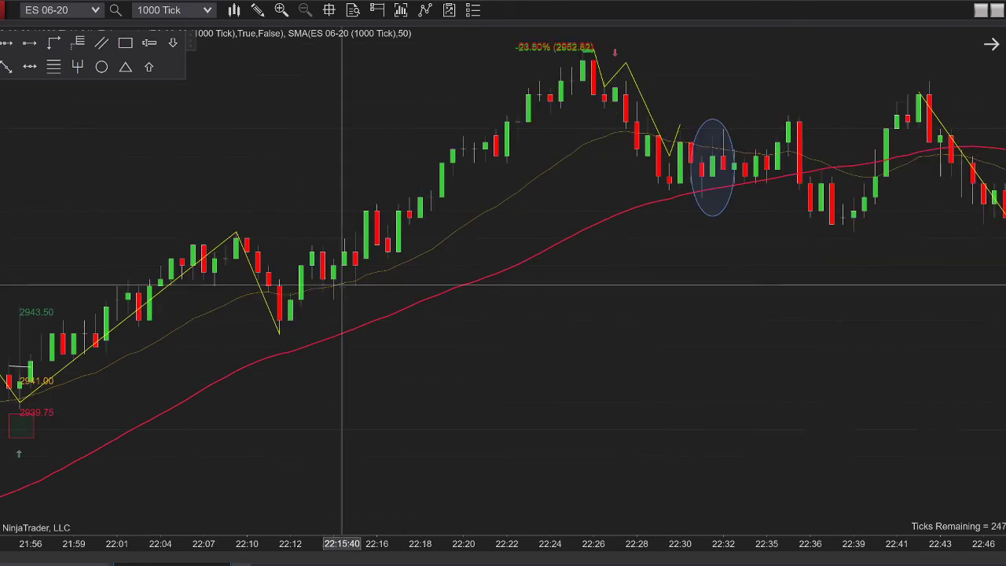
scroll(627, 252, "up", 5)
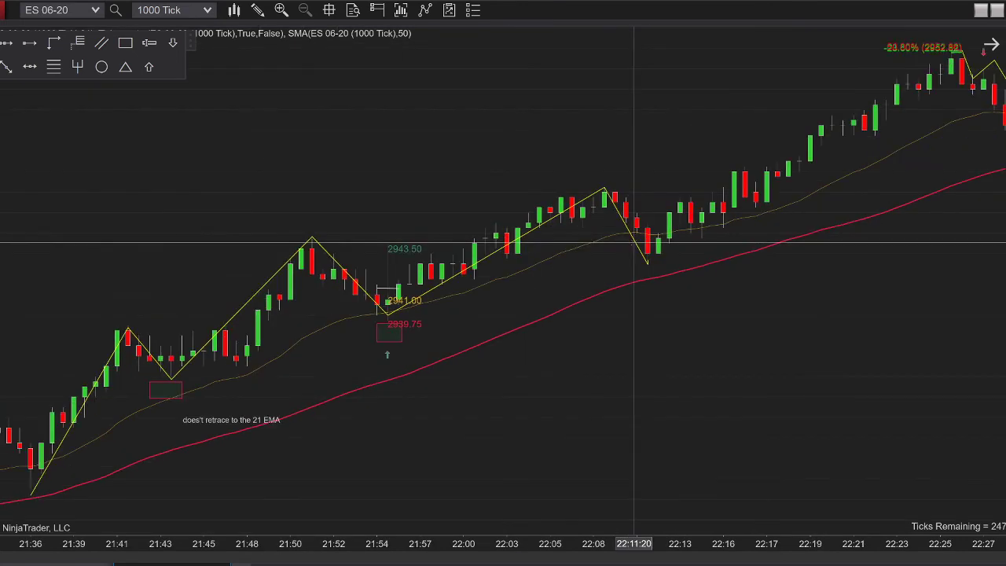
scroll(353, 202, "up", 2)
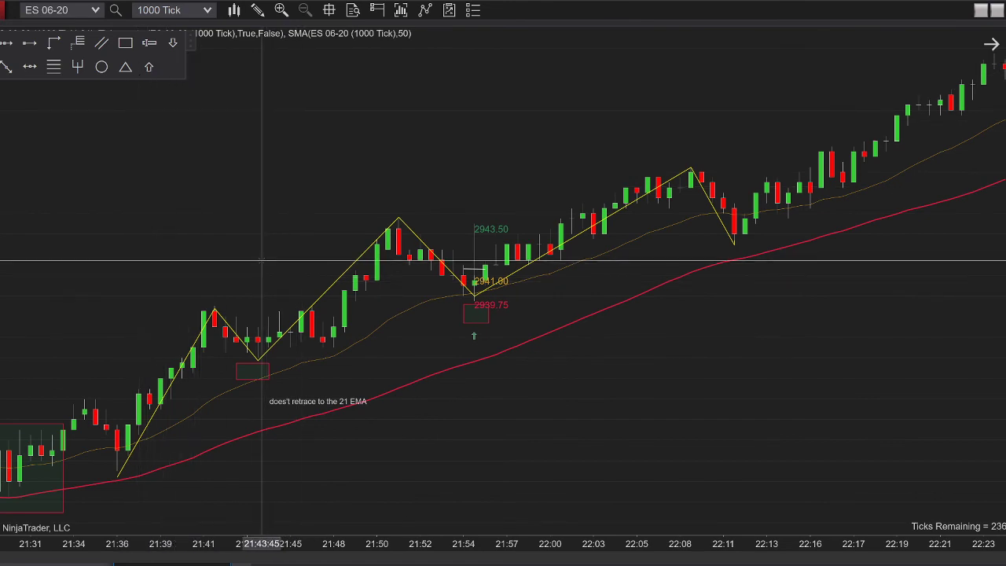
left_click_drag(240, 260, 377, 282)
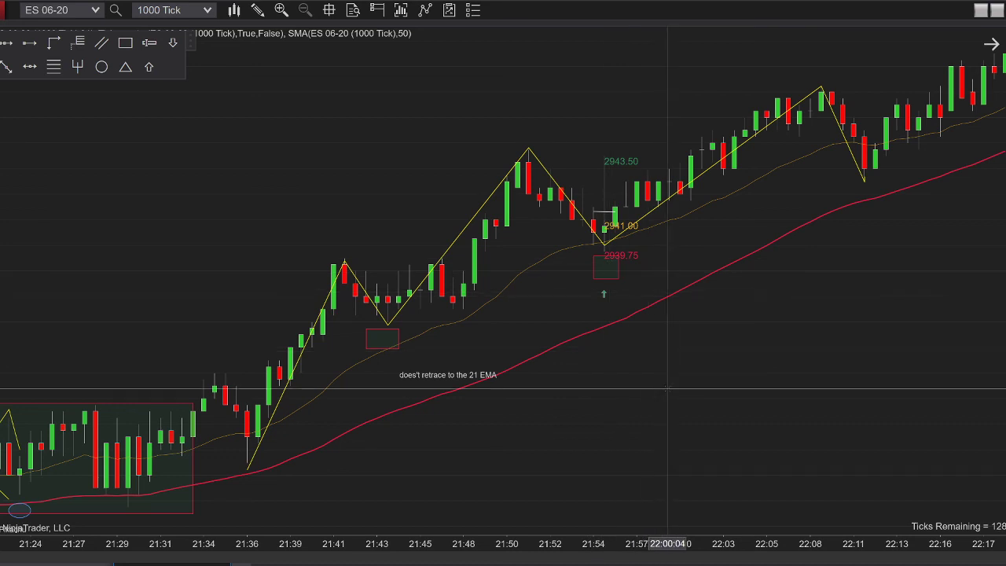
left_click_drag(667, 389, 644, 400)
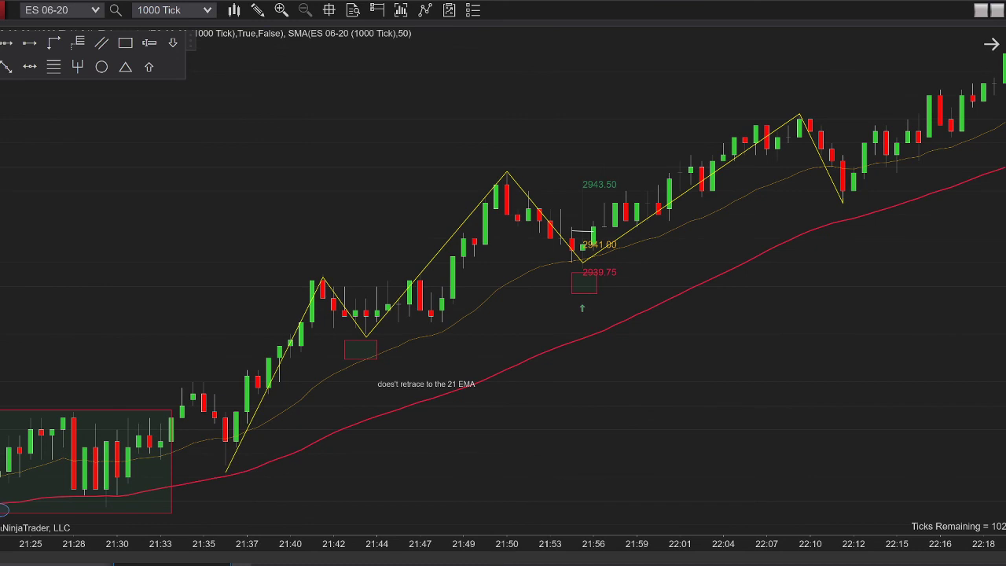
key("alt+Tab")
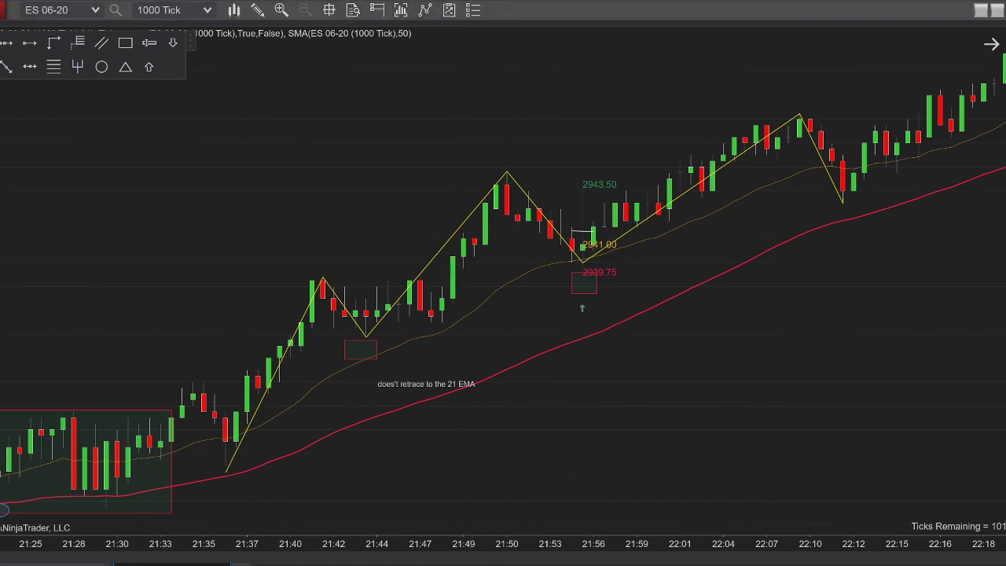